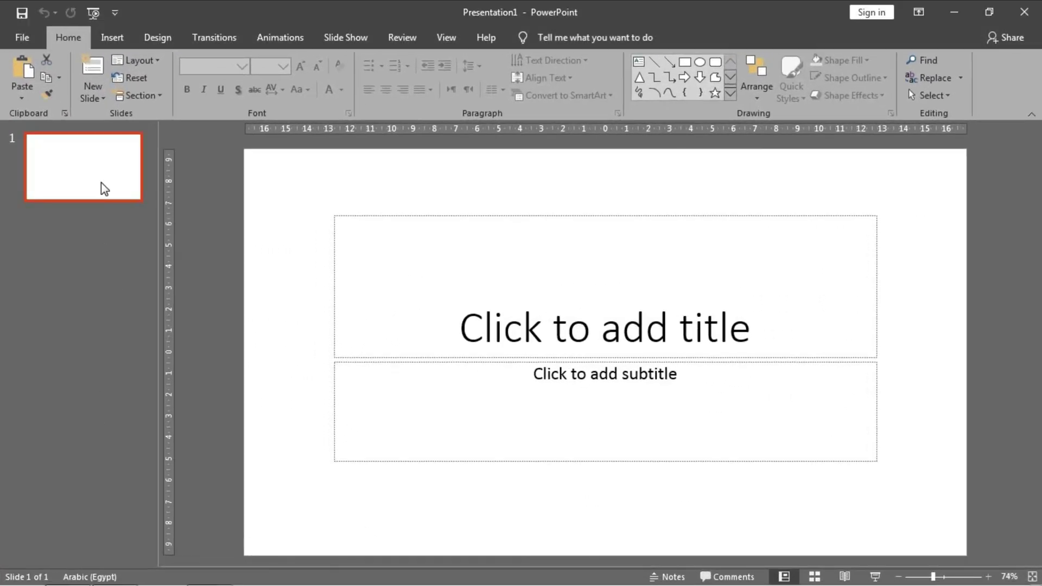
- Change the layout of slide 1 to Blank
{"action": "right_click", "coordinate": [101, 182]}
{"action": "mouse_move", "coordinate": [194, 343]}
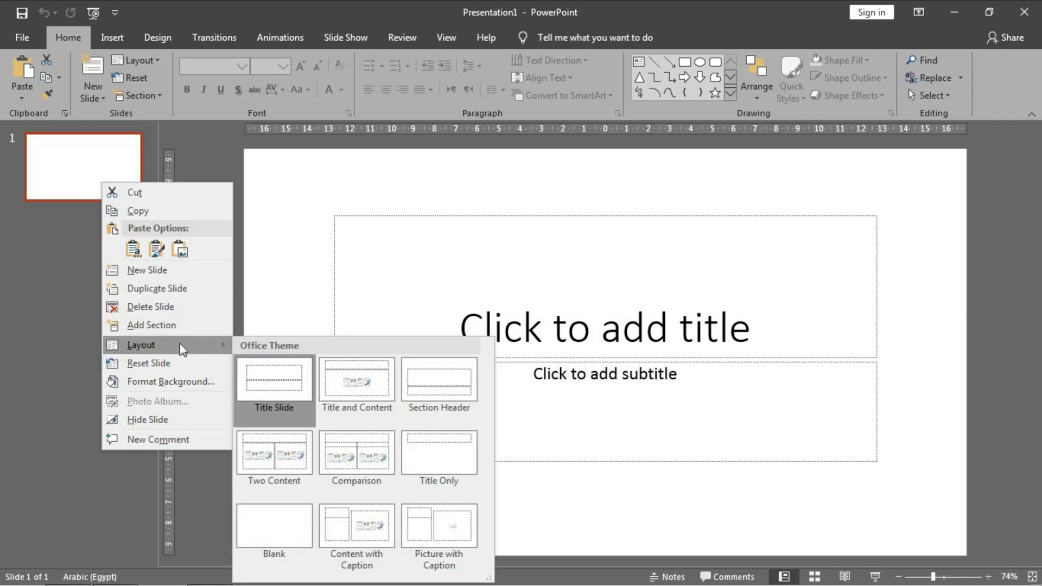
{"action": "left_click", "coordinate": [291, 526]}
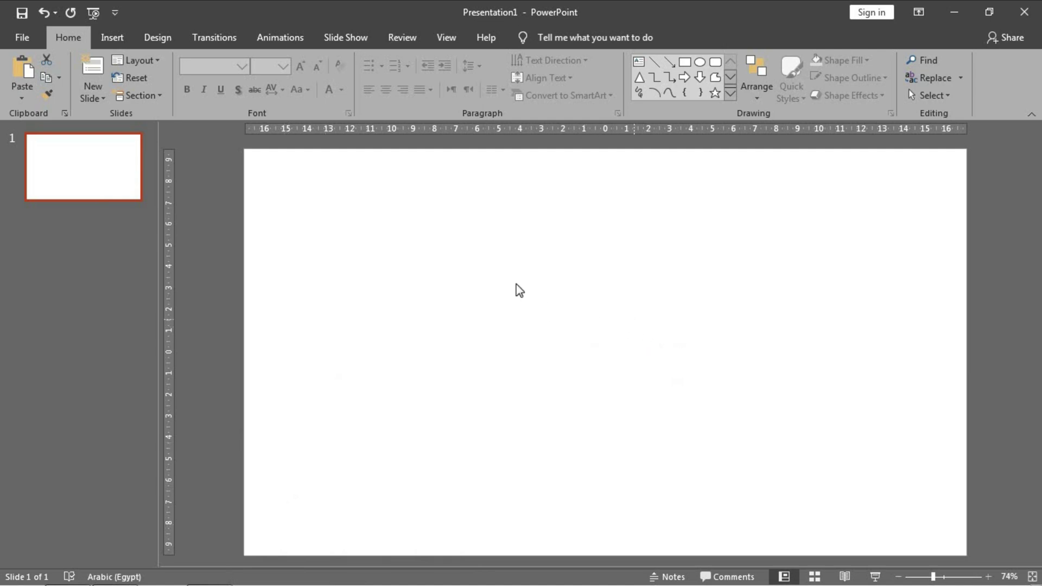
- Add a text box near the middle of the slide containing the text "PowerPoint academy"
{"action": "left_click", "coordinate": [641, 63]}
{"action": "left_click", "coordinate": [629, 341]}
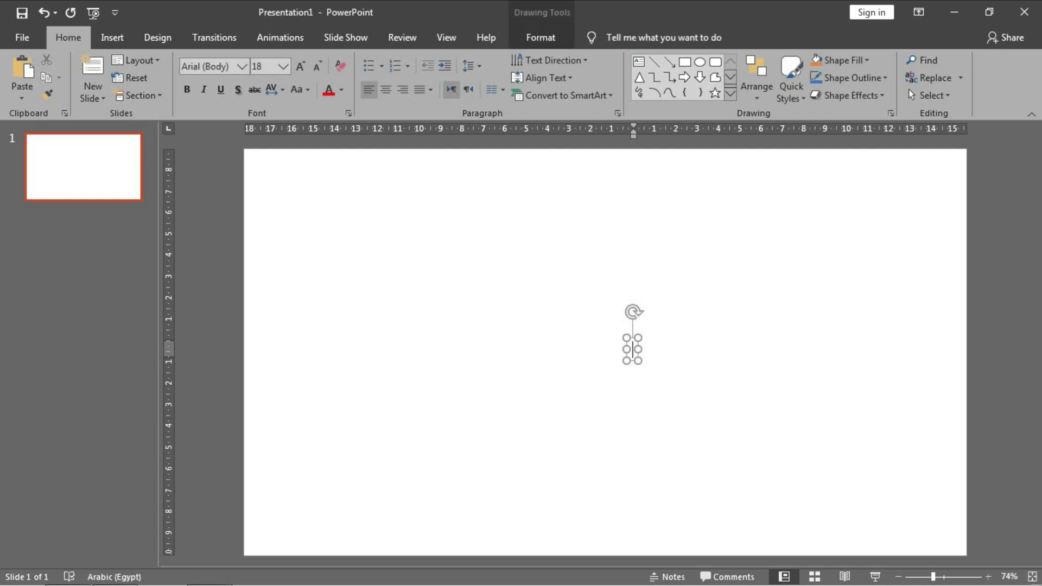
{"action": "type", "text": "PowerPoint"}
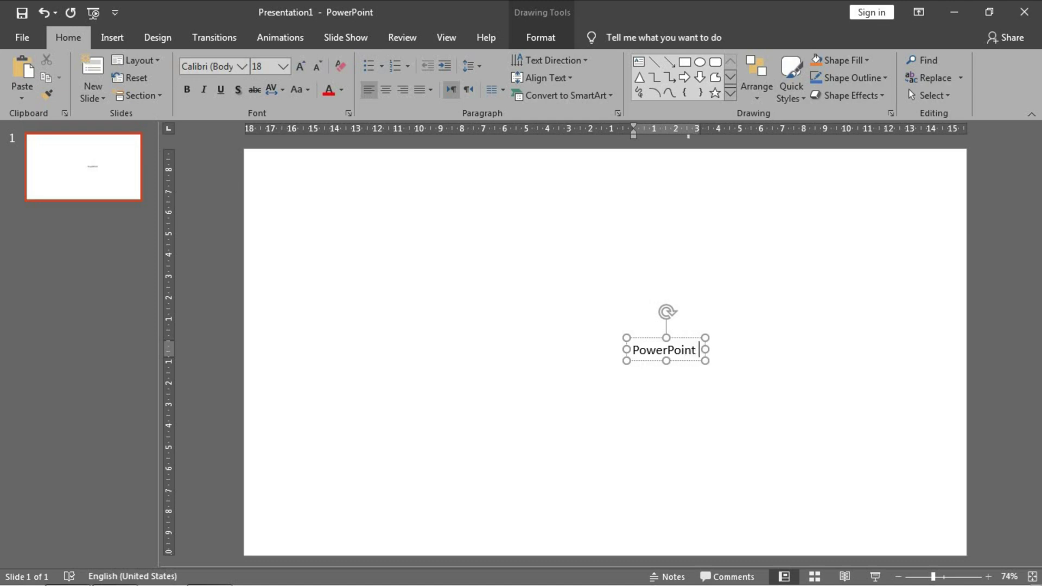
{"action": "type", "text": " academy"}
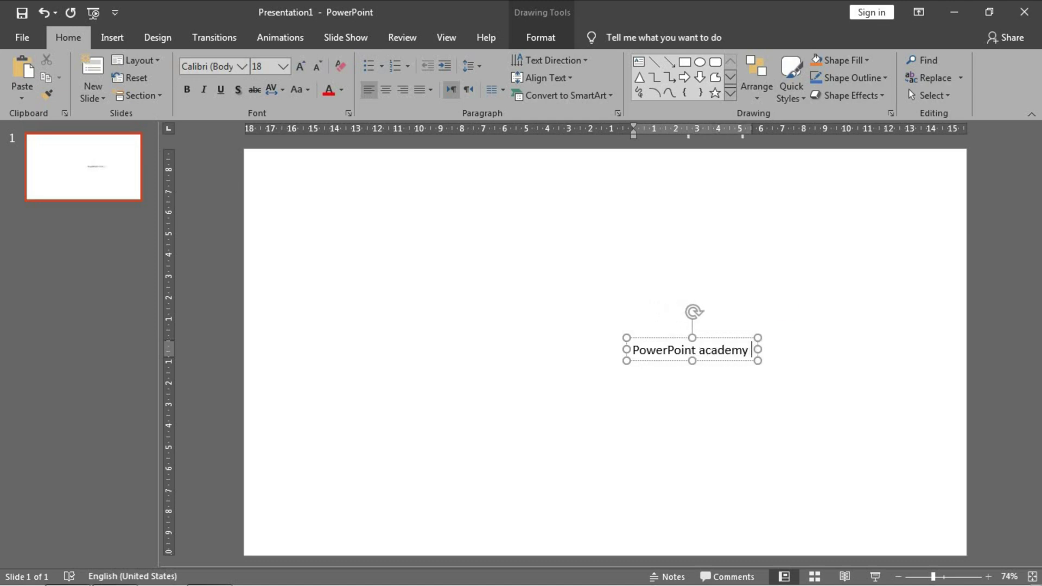
{"action": "key", "text": "alt+F4"}
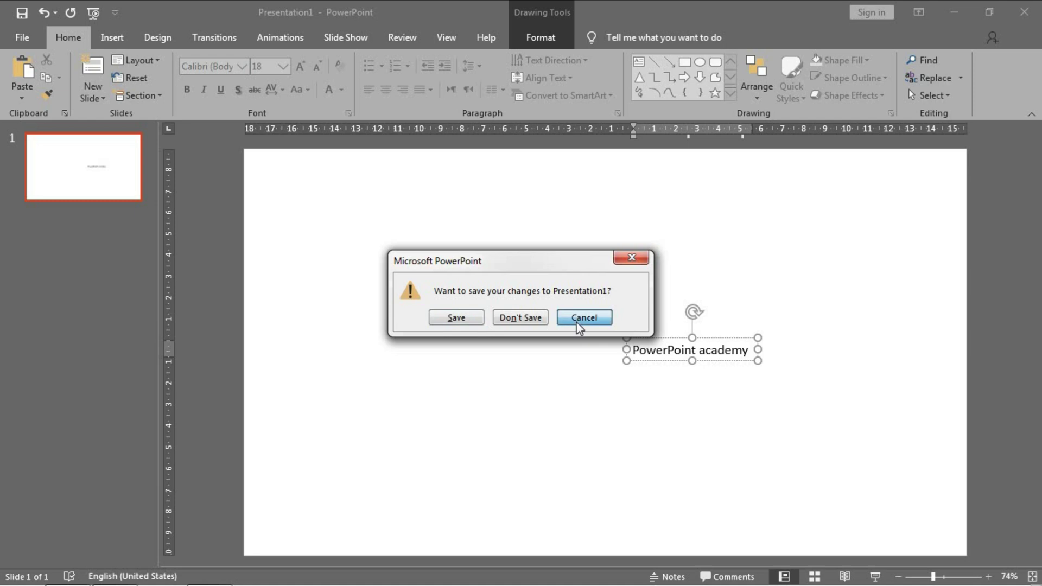
{"action": "left_click", "coordinate": [578, 324]}
- Enlarge the "PowerPoint academy" text to 40 pt and move its text box towards the slide's centre
{"action": "key", "text": "ctrl+a"}
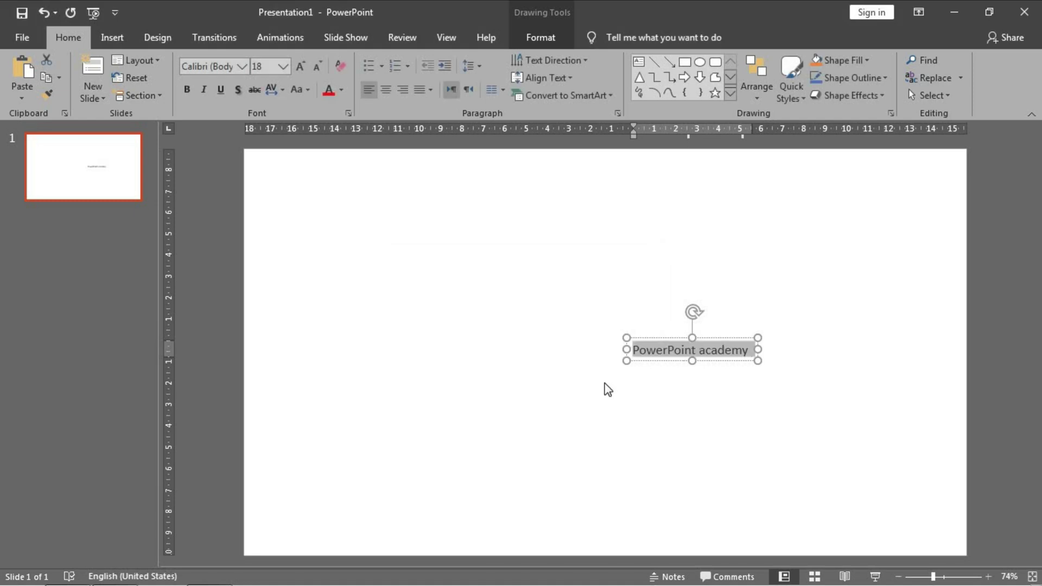
{"action": "key", "text": "ctrl+shift+period"}
{"action": "key", "text": "ctrl+shift+period"}
{"action": "key", "text": "ctrl+shift+period"}
{"action": "key", "text": "ctrl+shift+period"}
{"action": "key", "text": "ctrl+shift+period"}
{"action": "key", "text": "ctrl+shift+period"}
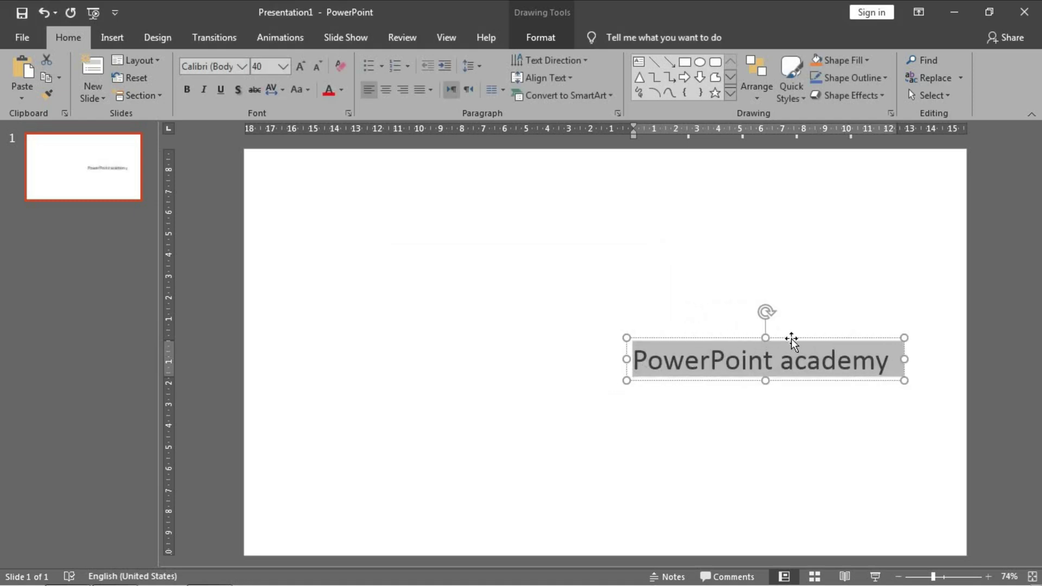
{"action": "left_click_drag", "start_coordinate": [791, 341], "coordinate": [625, 316]}
- Set the font of the "PowerPoint academy" text to Berlin Sans FB Demi
{"action": "triple_click", "coordinate": [562, 333]}
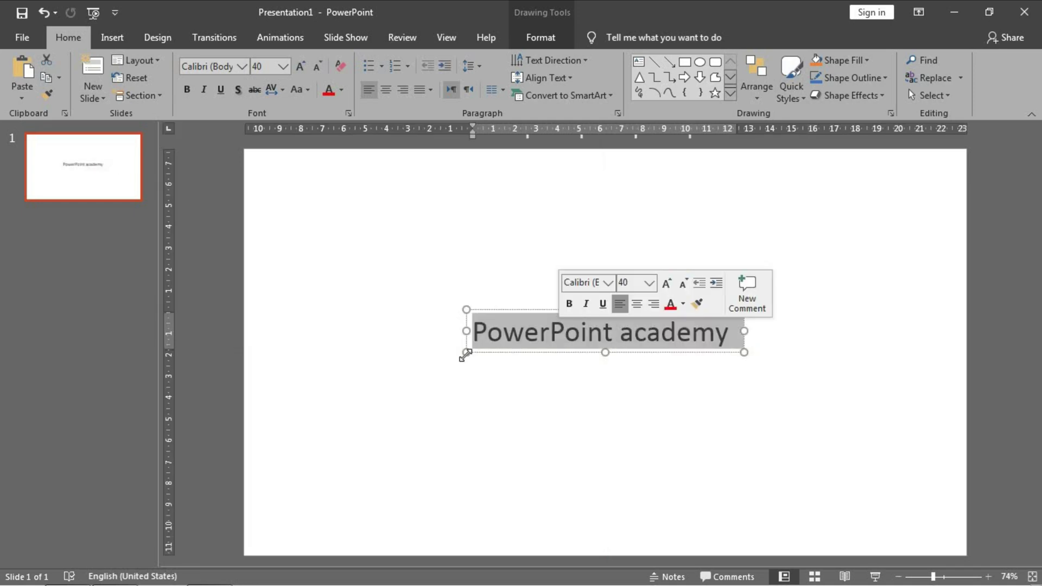
{"action": "left_click", "coordinate": [238, 65]}
{"action": "scroll", "coordinate": [283, 332], "scroll_direction": "down", "scroll_amount": 12}
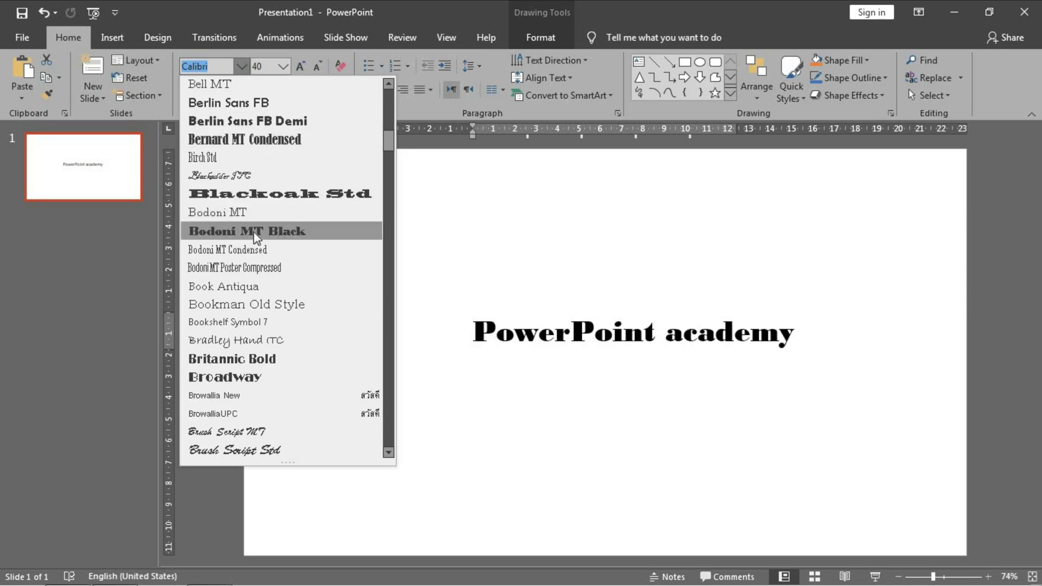
{"action": "left_click", "coordinate": [253, 121]}
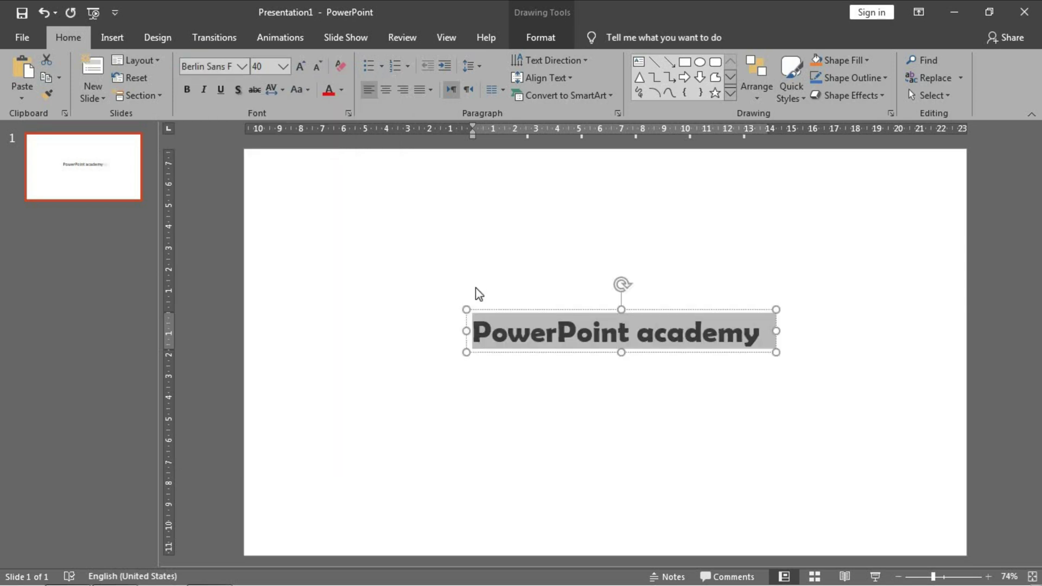
- Increase the title text to 66 pt and centre its text box on the slide
{"action": "key", "text": "ctrl+bracketright"}
{"action": "key", "text": "ctrl+bracketright"}
{"action": "key", "text": "ctrl+bracketright"}
{"action": "key", "text": "ctrl+bracketright"}
{"action": "key", "text": "ctrl+bracketright"}
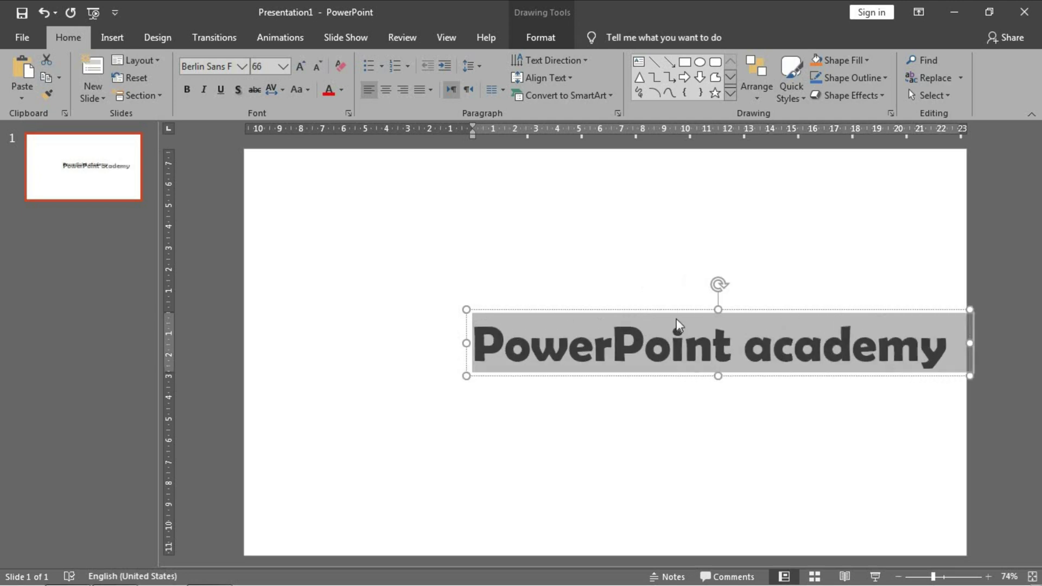
{"action": "left_click_drag", "start_coordinate": [825, 309], "coordinate": [703, 315]}
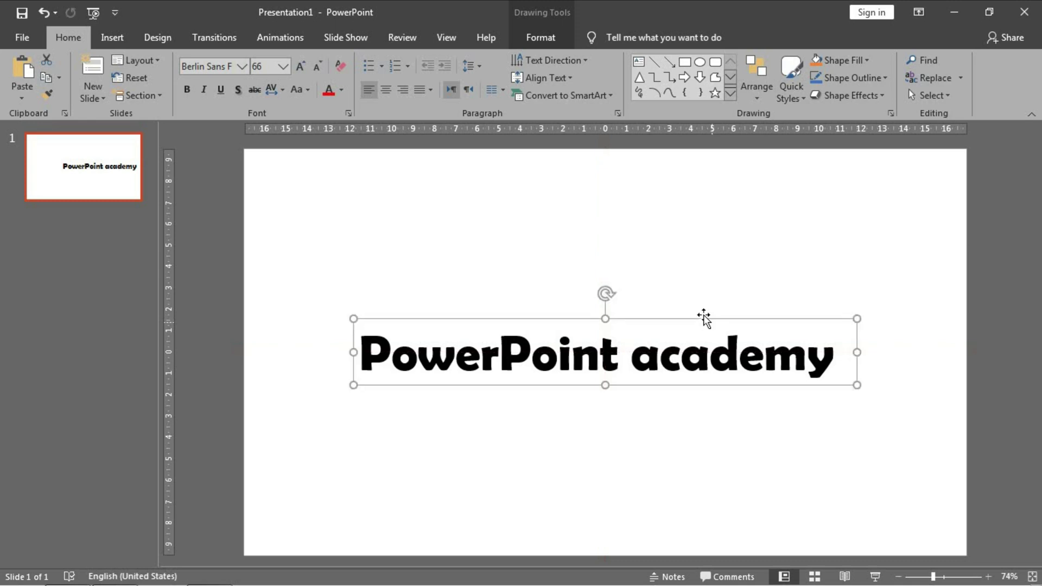
{"action": "left_click", "coordinate": [702, 275]}
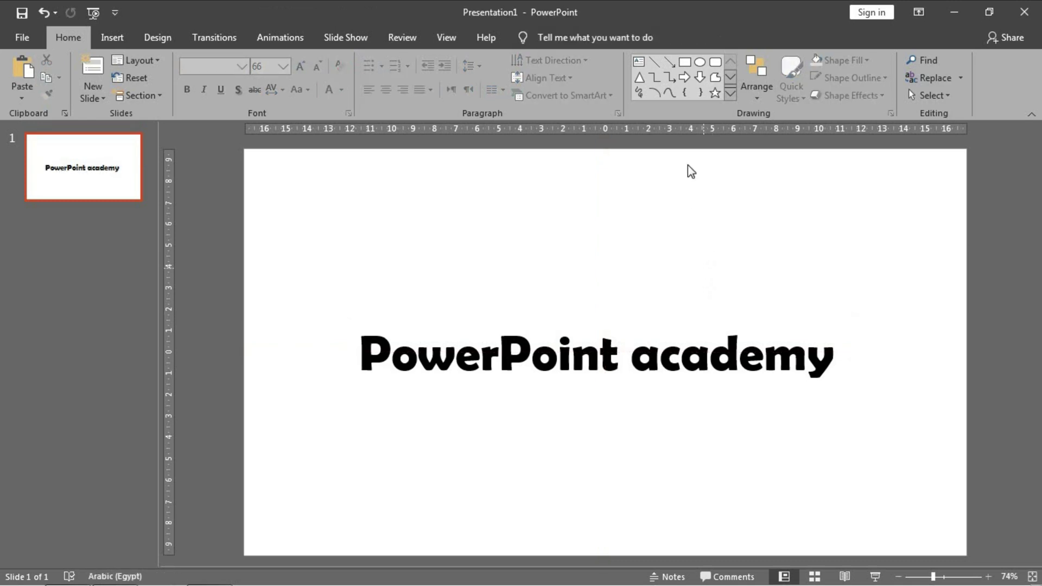
- Draw a rectangle covering the whole slide, 33.87 cm wide and 19.05 cm high, and remove its outline
{"action": "left_click", "coordinate": [684, 62]}
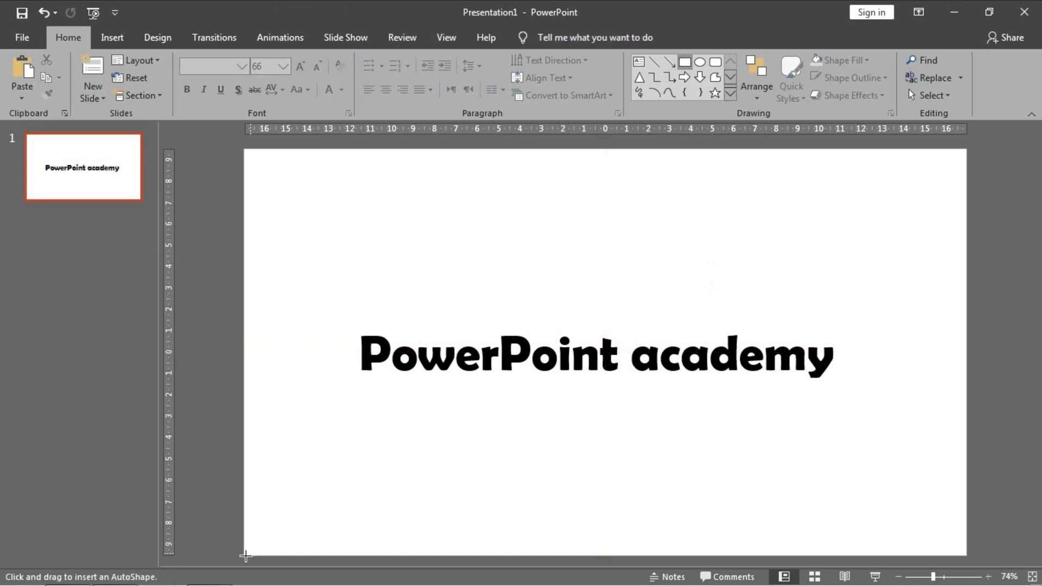
{"action": "mouse_move", "coordinate": [244, 554]}
{"action": "left_mouse_down"}
{"action": "mouse_move", "coordinate": [770, 237]}
{"action": "mouse_move", "coordinate": [897, 205]}
{"action": "mouse_move", "coordinate": [966, 149]}
{"action": "left_mouse_up"}
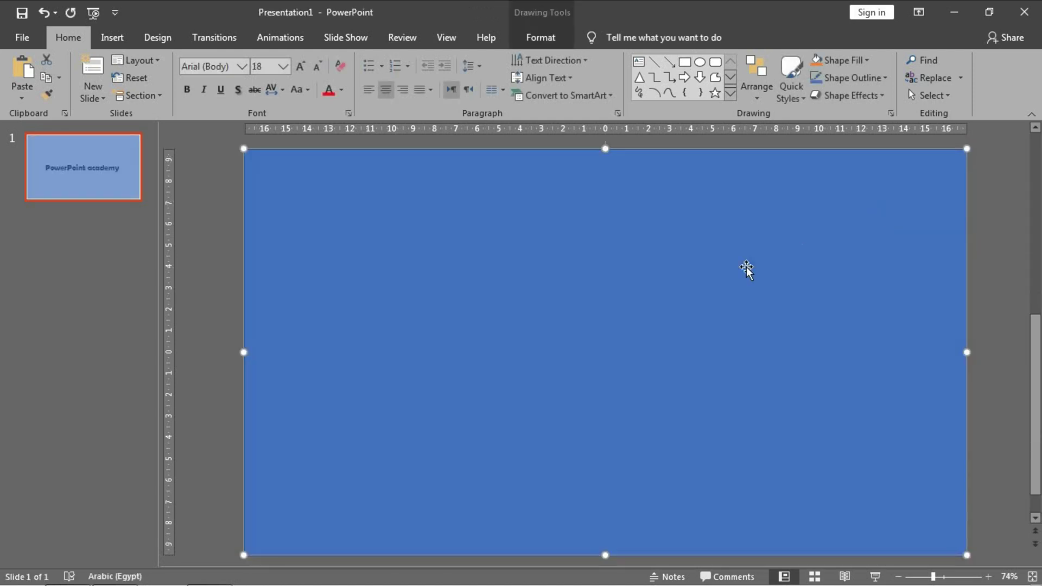
{"action": "left_click", "coordinate": [554, 44]}
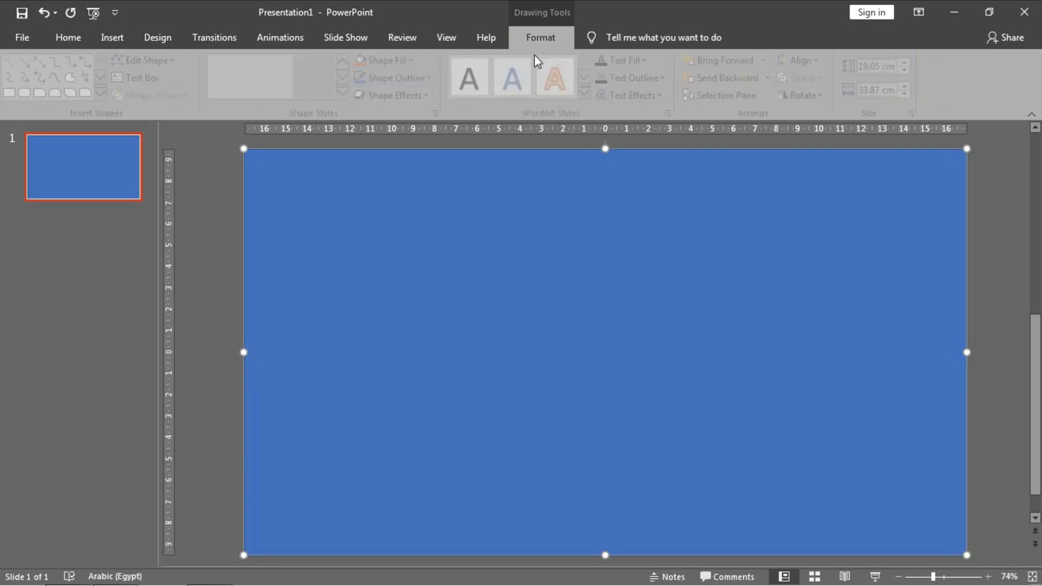
{"action": "left_click", "coordinate": [417, 84]}
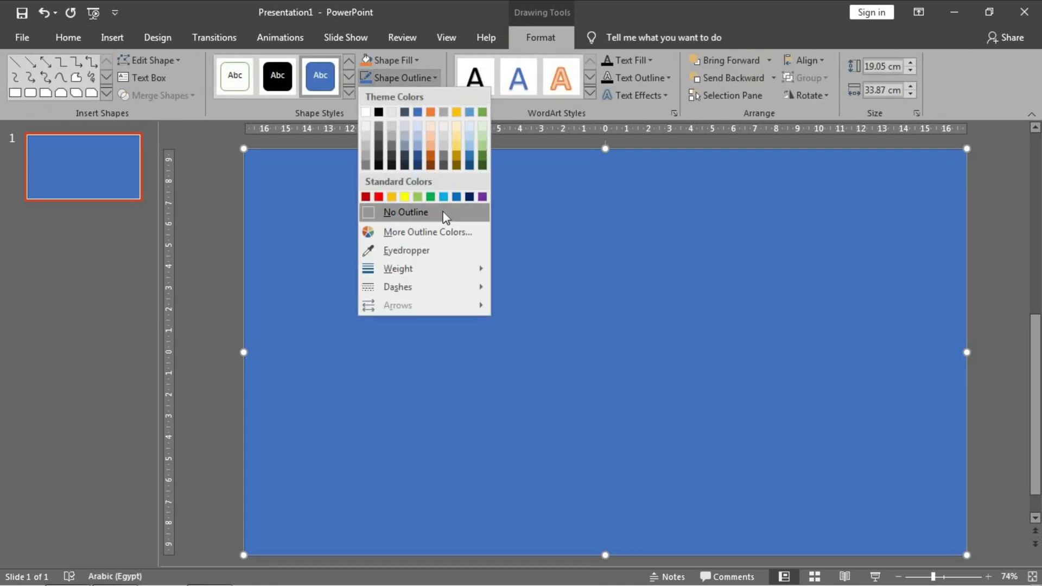
{"action": "left_click", "coordinate": [449, 216]}
- Send the rectangle behind the text and merge it with the text box using Combine
{"action": "right_click", "coordinate": [451, 216]}
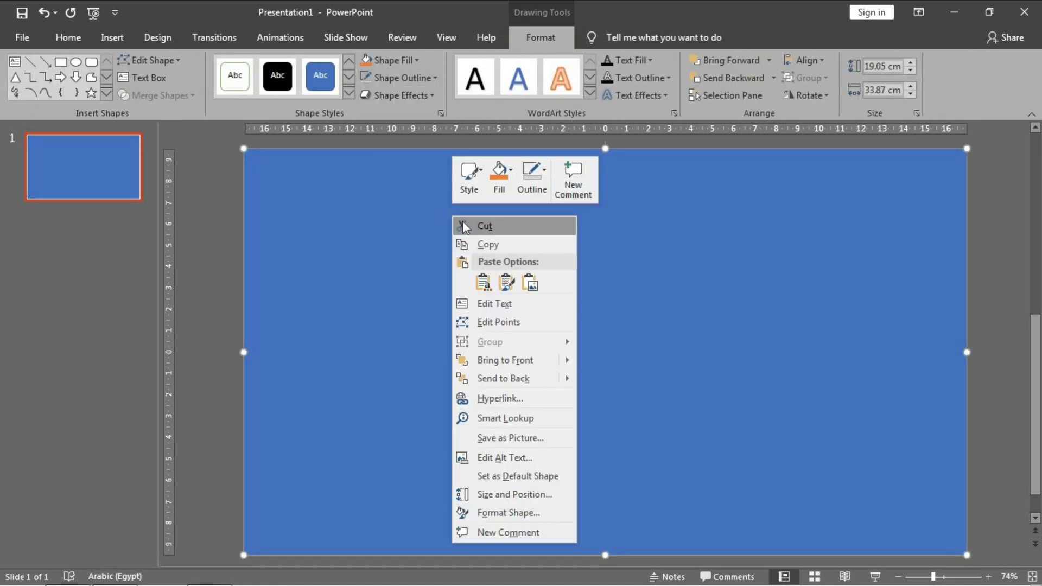
{"action": "left_click", "coordinate": [519, 379]}
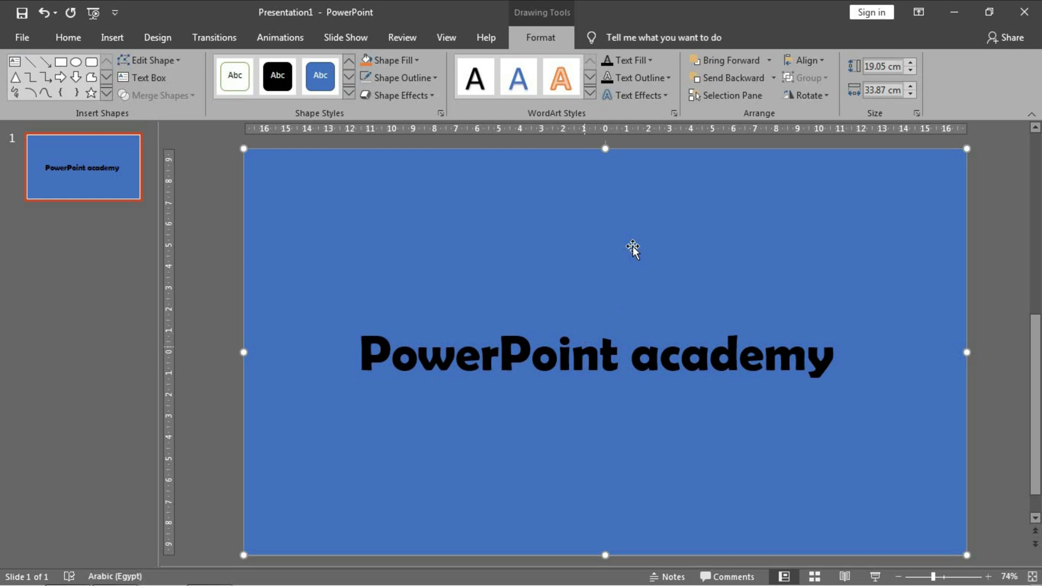
{"action": "left_click", "coordinate": [591, 369], "text": "shift"}
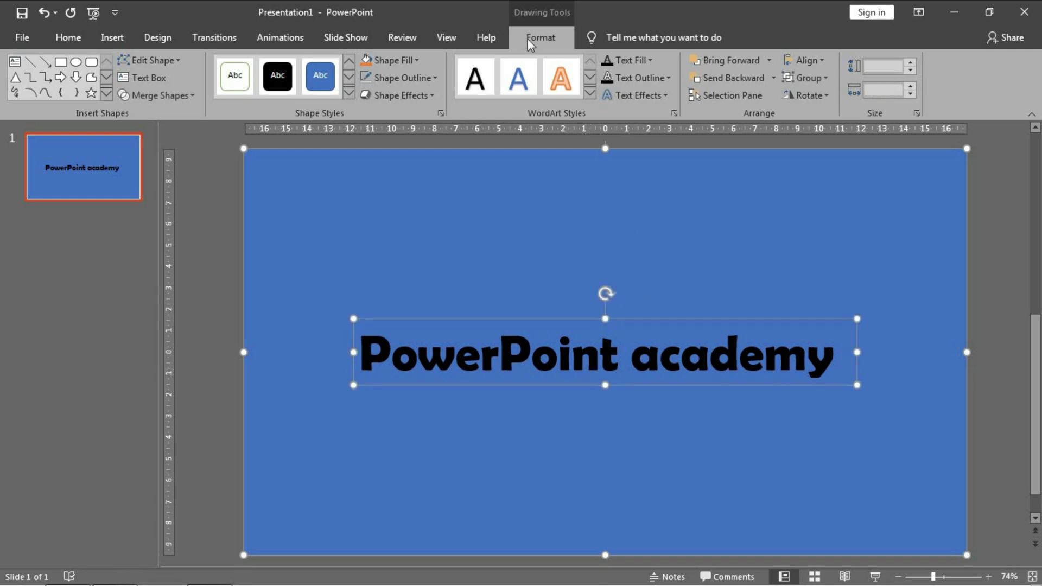
{"action": "left_click", "coordinate": [181, 96]}
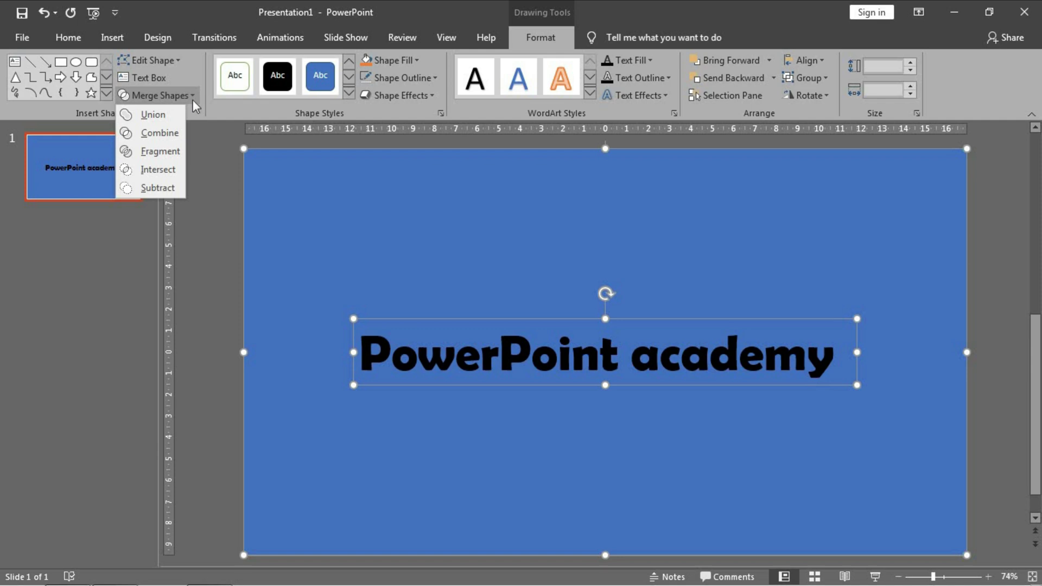
{"action": "left_click", "coordinate": [174, 133]}
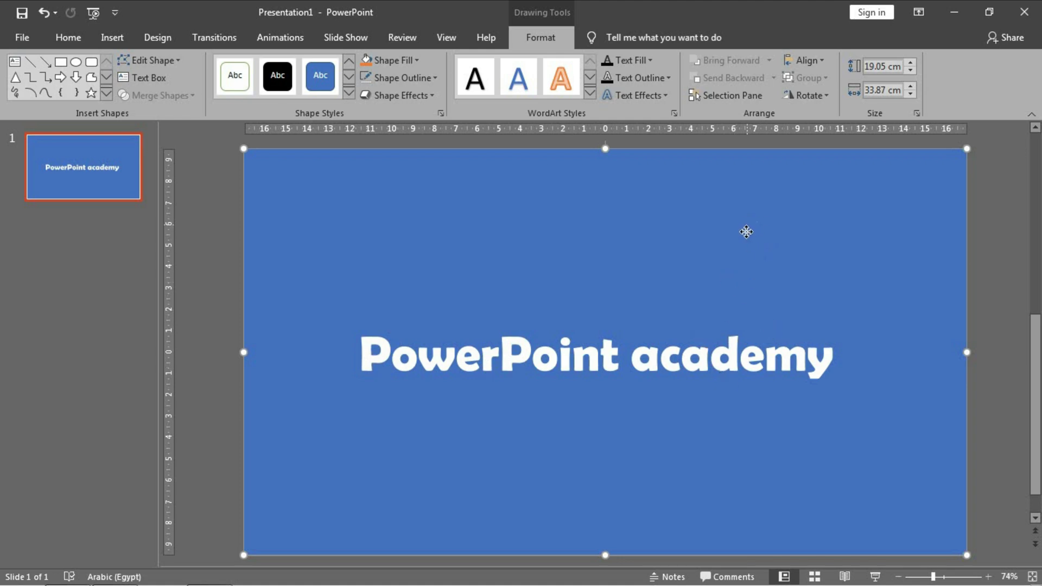
- Shift the combined shape aside to check the cut-out letters, then return it so it covers the slide
{"action": "left_click_drag", "start_coordinate": [744, 230], "coordinate": [590, 324]}
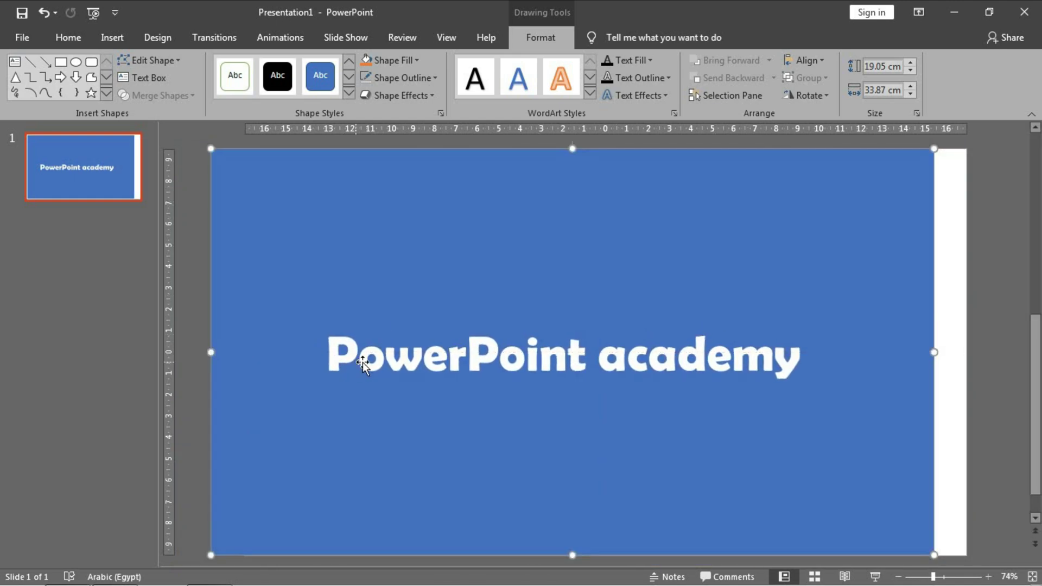
{"action": "left_click_drag", "start_coordinate": [716, 216], "coordinate": [749, 221]}
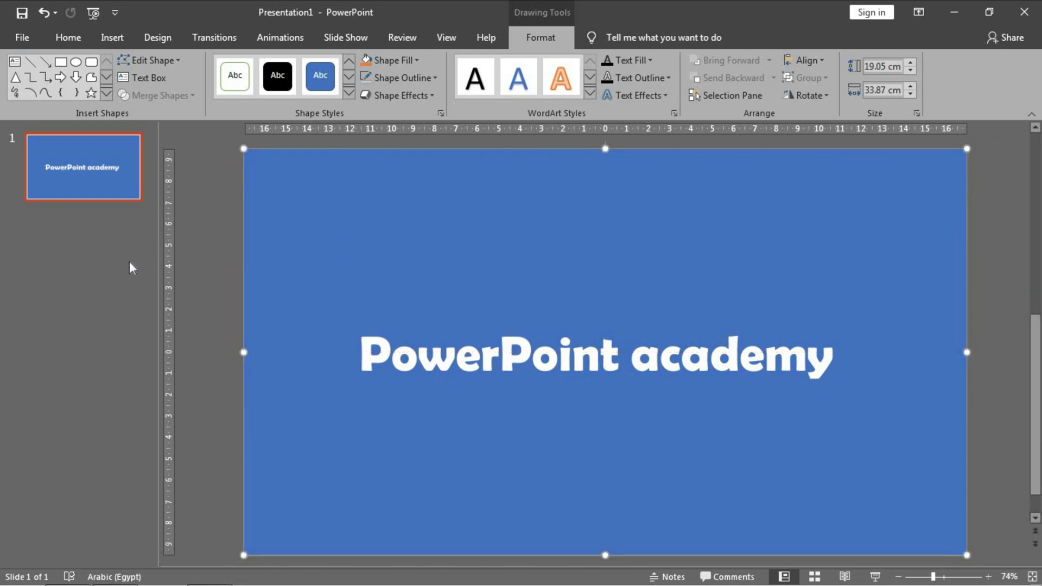
- Add a blank slide after slide 1 and paste in the shiny-light-flash picture copied from its file folder
{"action": "left_click", "coordinate": [109, 171]}
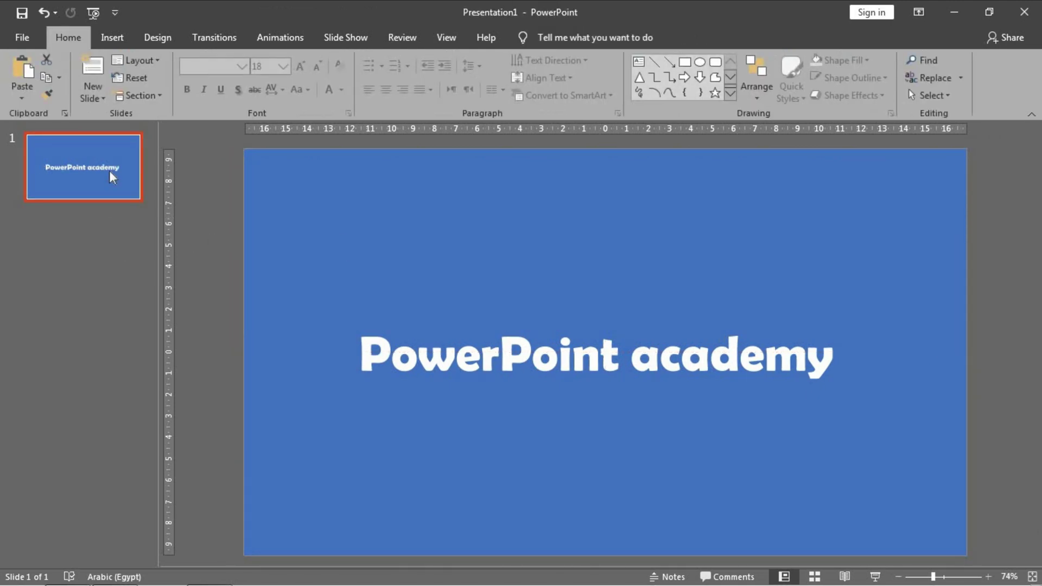
{"action": "key", "text": "Return"}
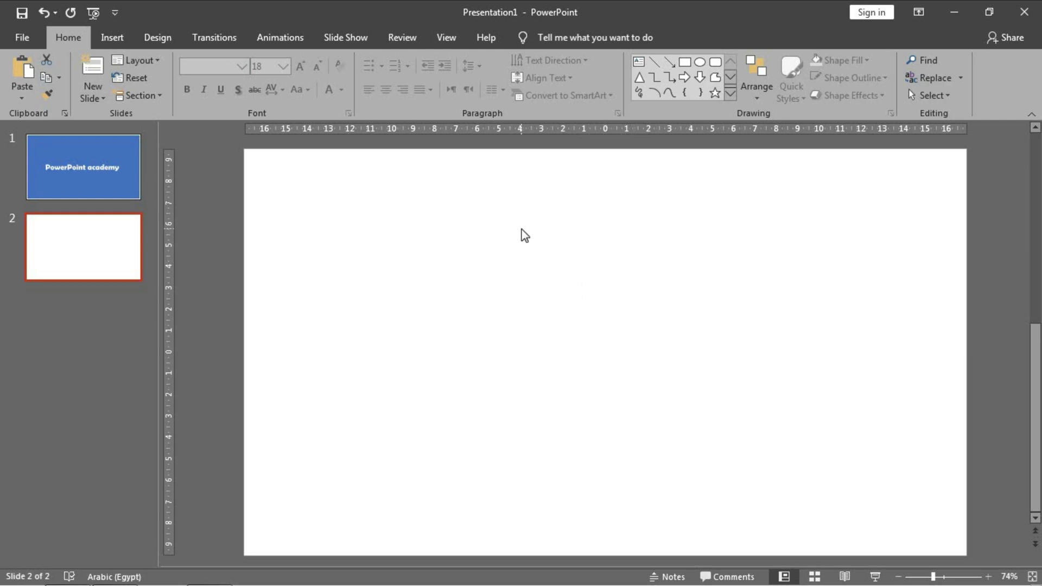
{"action": "left_click", "coordinate": [67, 568]}
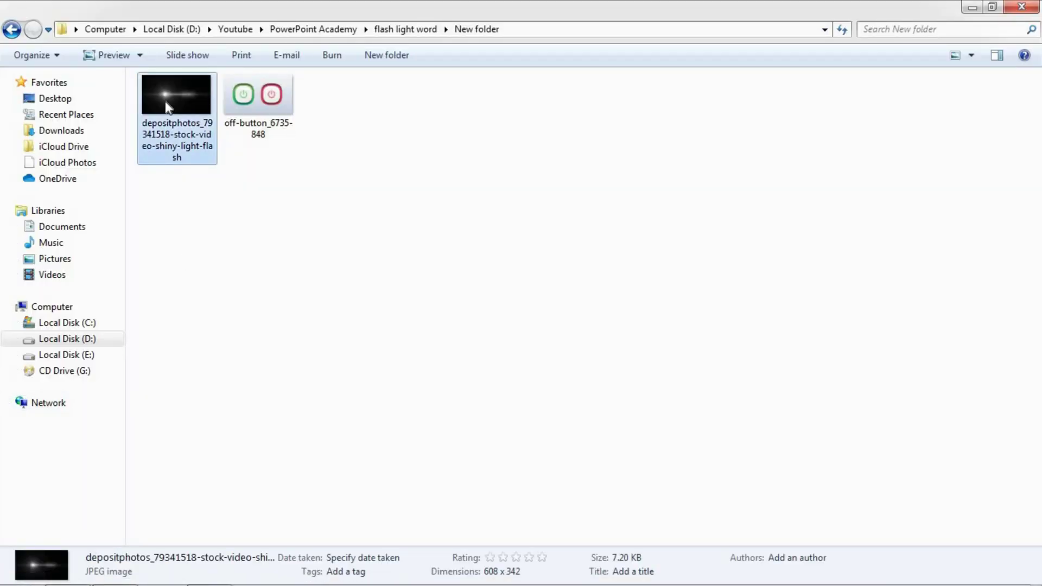
{"action": "key", "text": "alt+Tab"}
{"action": "key", "text": "ctrl+v"}
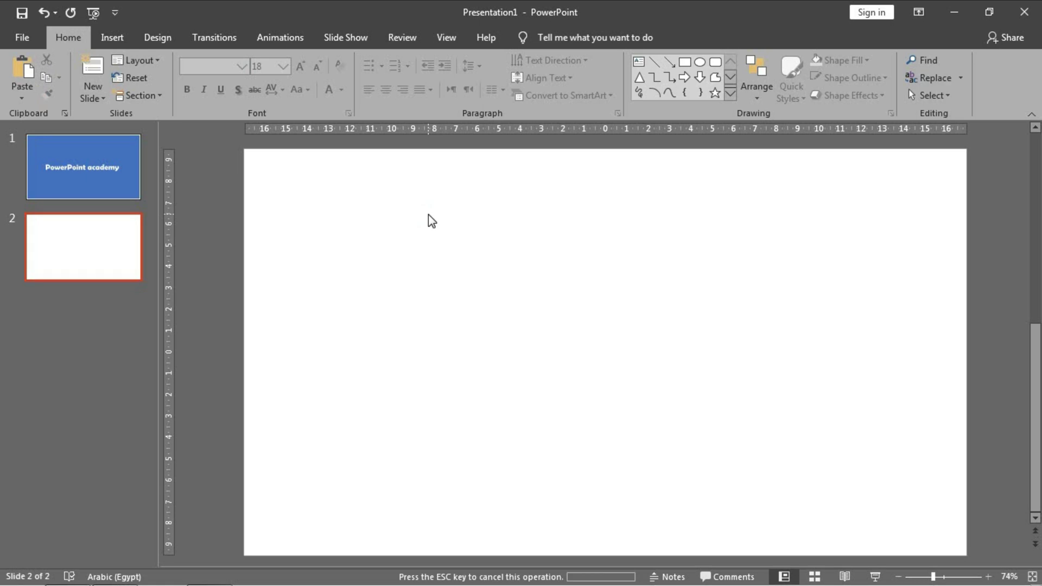
{"action": "scroll", "coordinate": [602, 347], "scroll_direction": "up", "scroll_amount": 3}
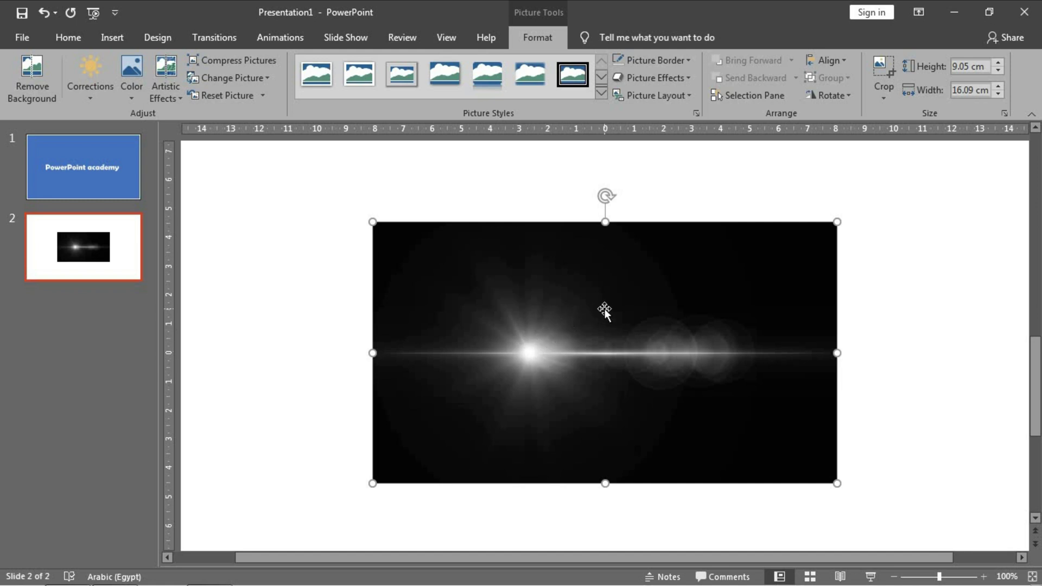
- Crop the light flash picture around its bright flare to about 6.72 cm high and 6.14 cm wide
{"action": "left_click", "coordinate": [883, 73]}
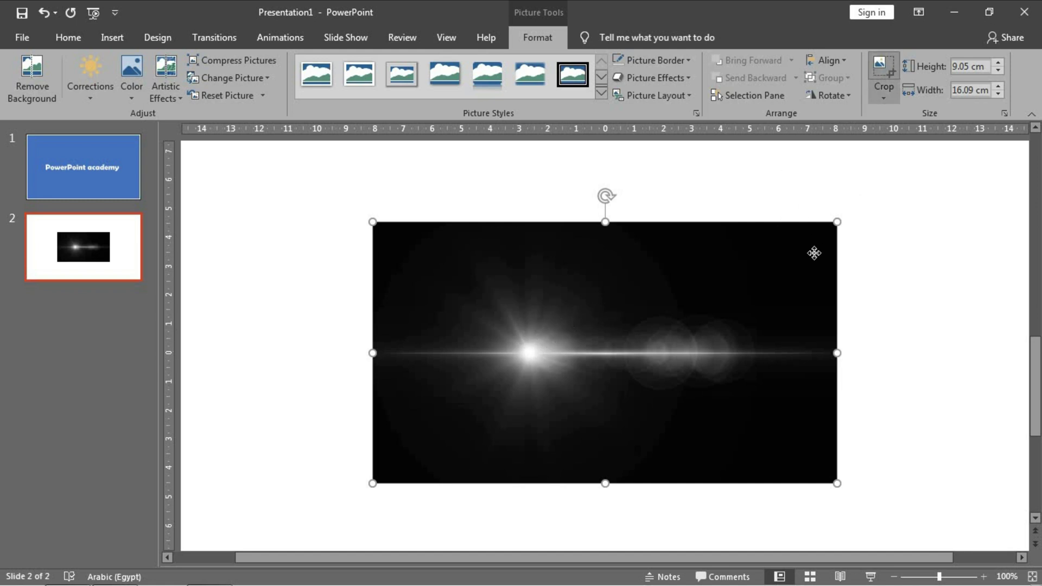
{"action": "left_click_drag", "start_coordinate": [832, 224], "coordinate": [595, 221]}
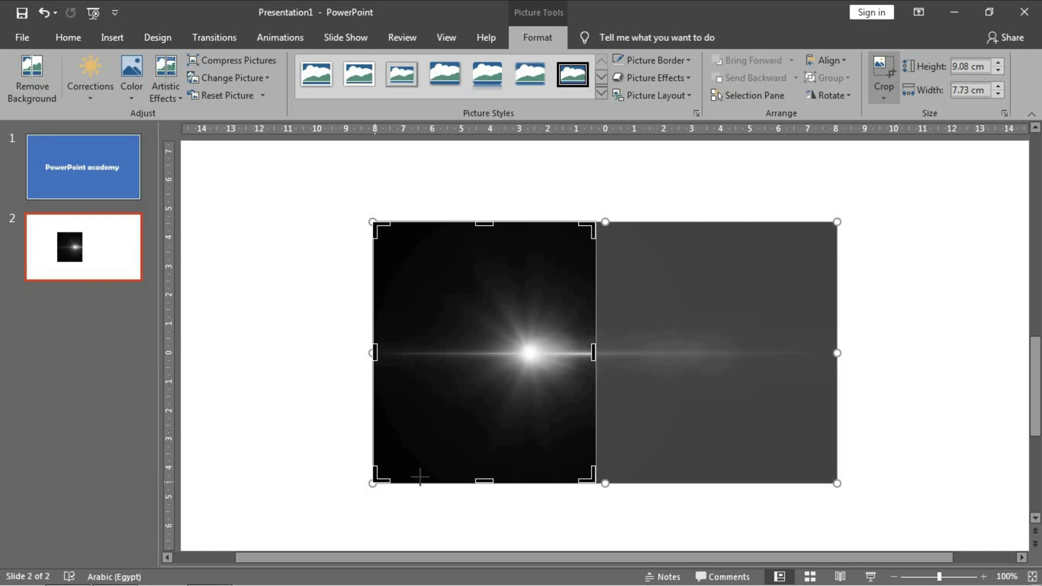
{"action": "mouse_move", "coordinate": [419, 477]}
{"action": "left_mouse_down"}
{"action": "mouse_move", "coordinate": [438, 493]}
{"action": "mouse_move", "coordinate": [427, 486]}
{"action": "left_mouse_up"}
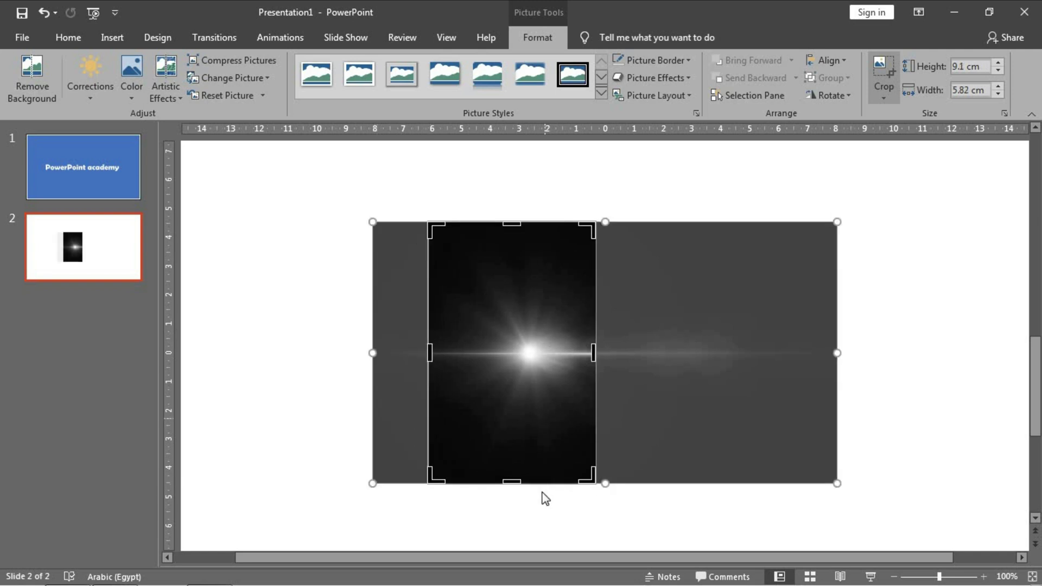
{"action": "left_click_drag", "start_coordinate": [593, 353], "coordinate": [605, 355]}
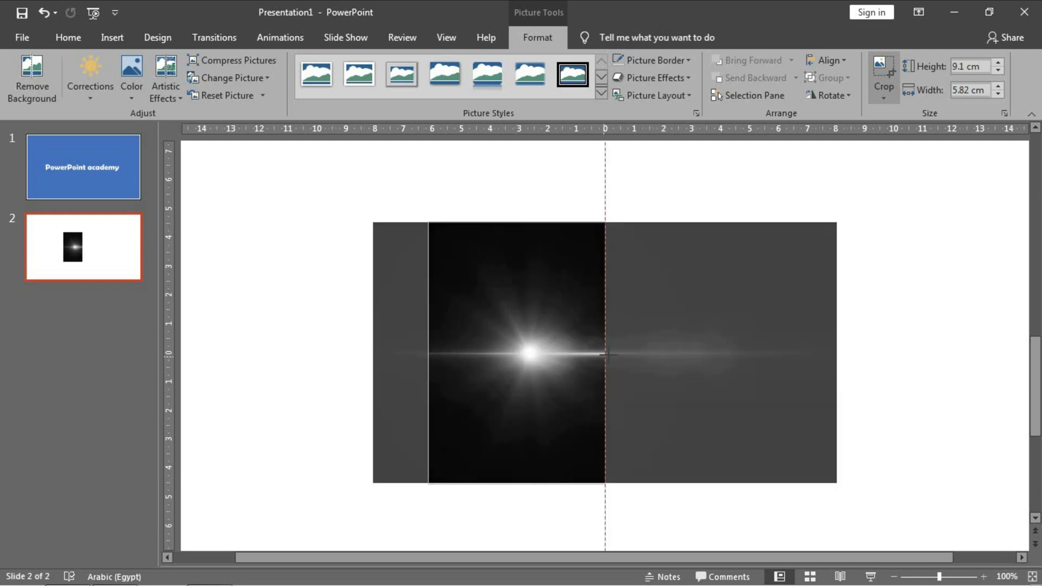
{"action": "left_click_drag", "start_coordinate": [516, 223], "coordinate": [521, 259]}
{"action": "left_click_drag", "start_coordinate": [520, 480], "coordinate": [529, 452]}
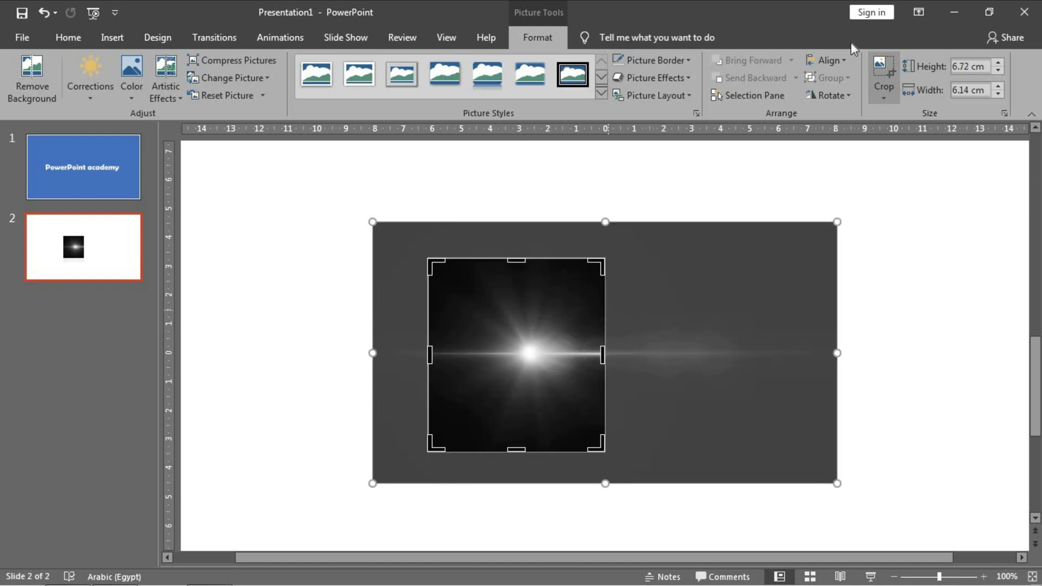
{"action": "left_click", "coordinate": [884, 67]}
- Stretch the cropped flash picture to about 7.78 cm wide and apply the soft-edged oval picture style
{"action": "left_click_drag", "start_coordinate": [463, 373], "coordinate": [531, 317]}
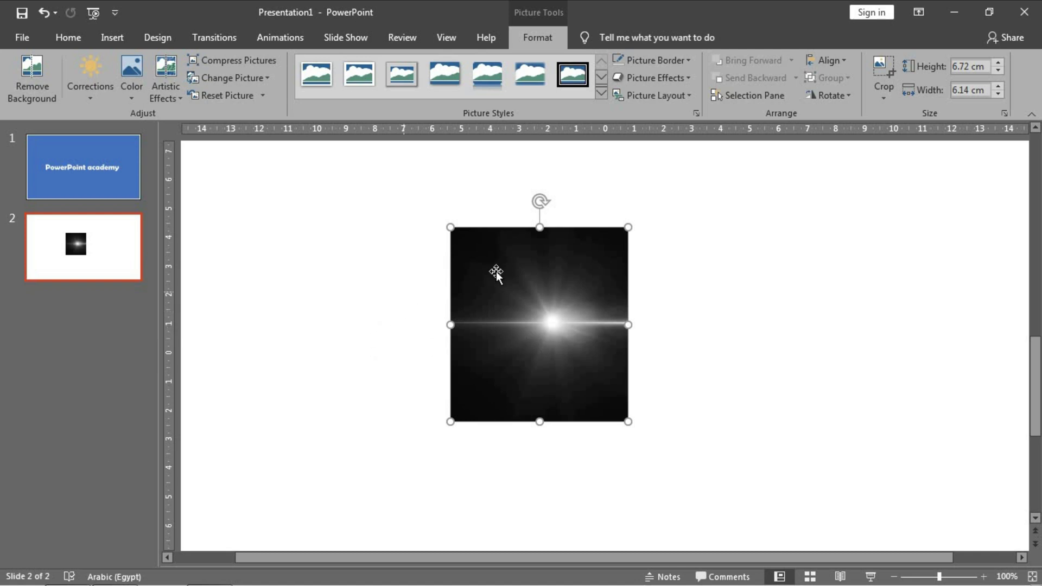
{"action": "left_click_drag", "start_coordinate": [683, 319], "coordinate": [675, 319]}
{"action": "left_click", "coordinate": [767, 311]}
{"action": "left_click", "coordinate": [597, 354]}
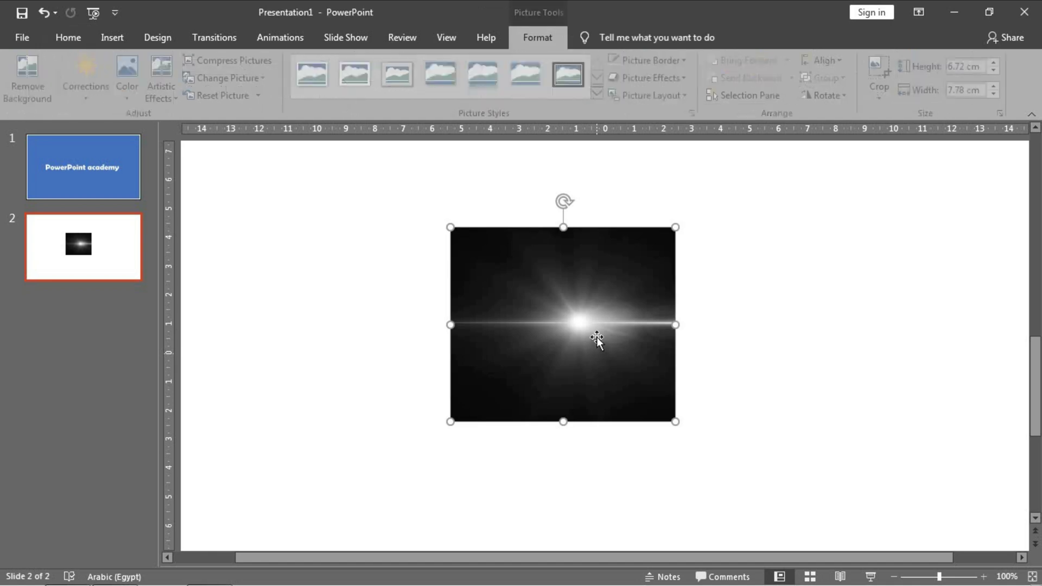
{"action": "left_click_drag", "start_coordinate": [600, 327], "coordinate": [491, 318]}
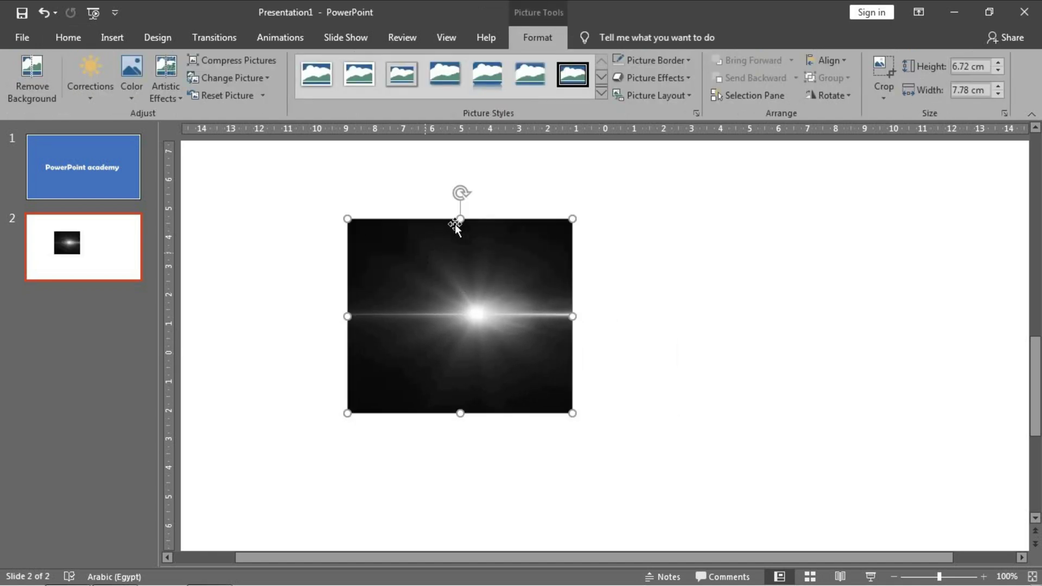
{"action": "left_click", "coordinate": [601, 91]}
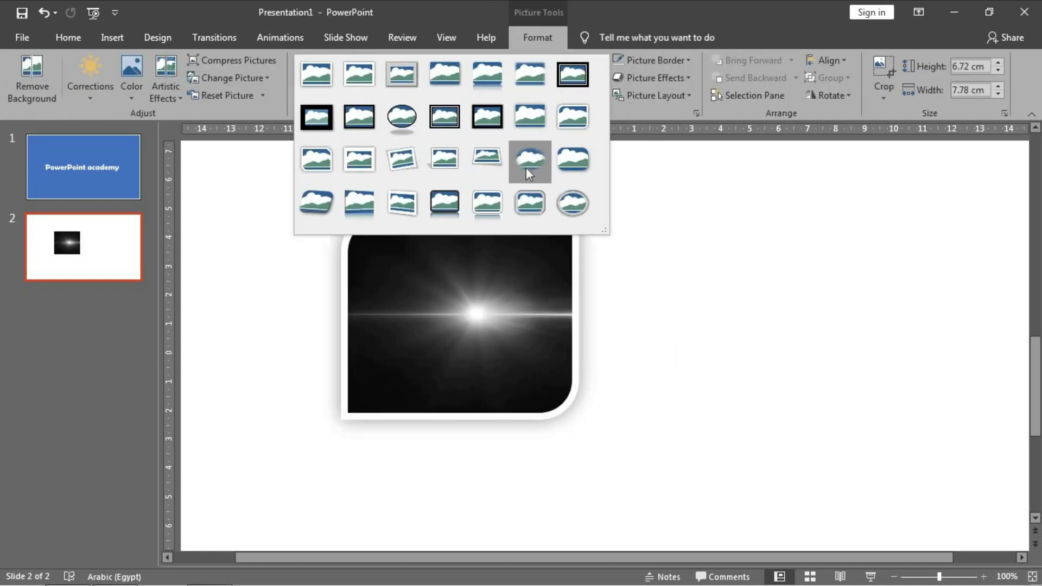
{"action": "left_click_drag", "start_coordinate": [458, 346], "coordinate": [336, 333]}
- Paste a copy of the oval flash picture on slide 1 and place it just outside the slide's left edge
{"action": "left_click", "coordinate": [72, 170]}
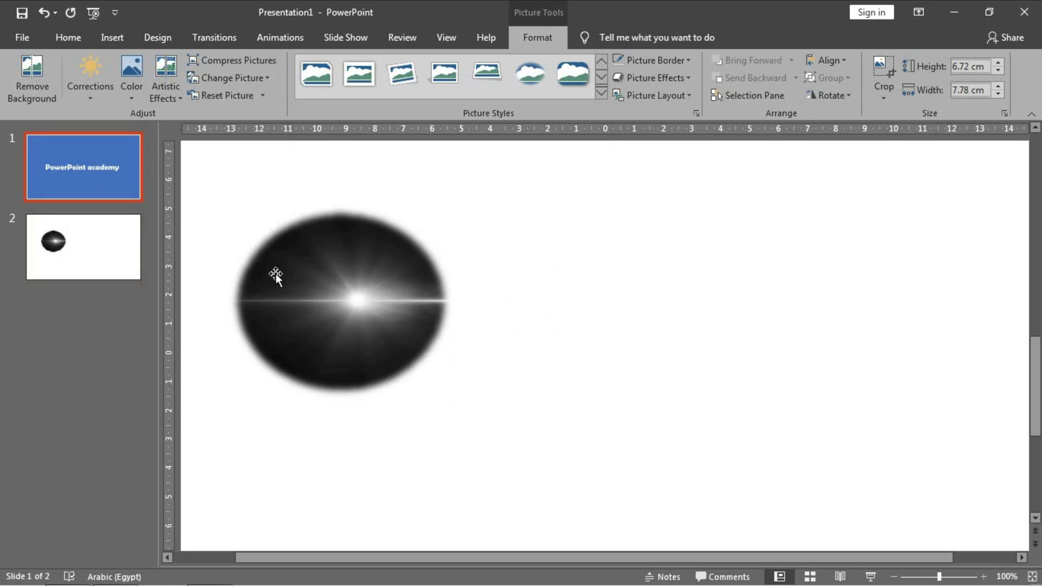
{"action": "key", "text": "ctrl+v"}
{"action": "scroll", "coordinate": [373, 307], "scroll_direction": "down", "scroll_amount": 1, "text": "ctrl"}
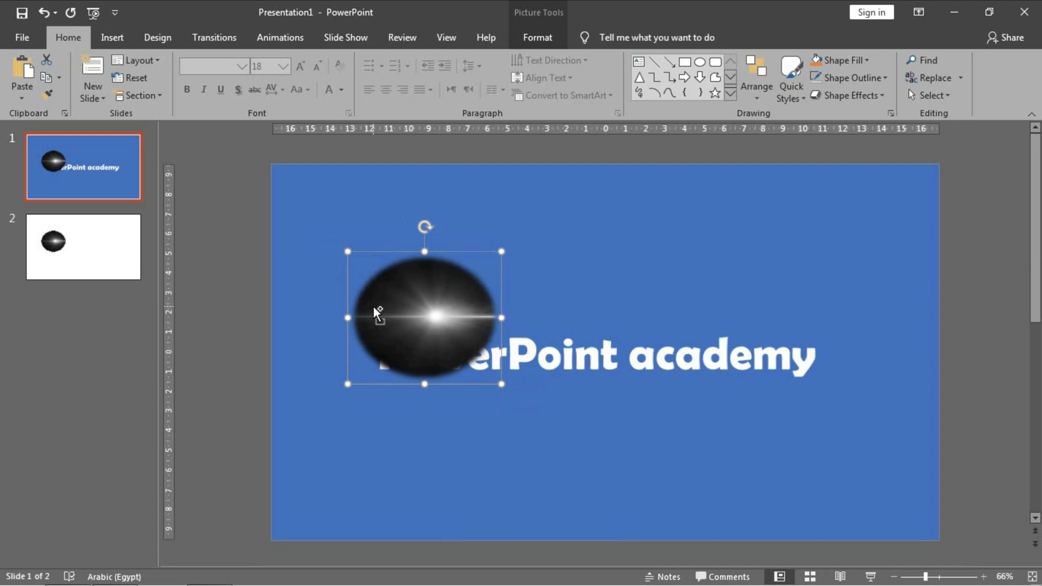
{"action": "left_click_drag", "start_coordinate": [230, 364], "coordinate": [183, 348]}
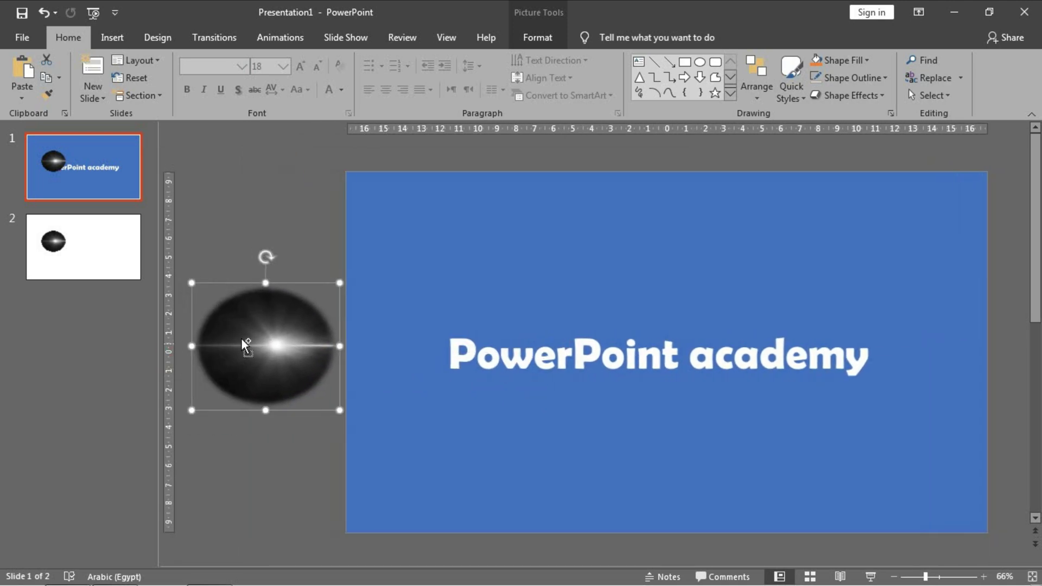
{"action": "scroll", "coordinate": [245, 344], "scroll_direction": "down", "scroll_amount": 3, "text": "ctrl"}
{"action": "left_click_drag", "start_coordinate": [406, 359], "coordinate": [404, 368]}
{"action": "left_click", "coordinate": [634, 410]}
{"action": "scroll", "coordinate": [634, 410], "scroll_direction": "up", "scroll_amount": 3, "text": "ctrl"}
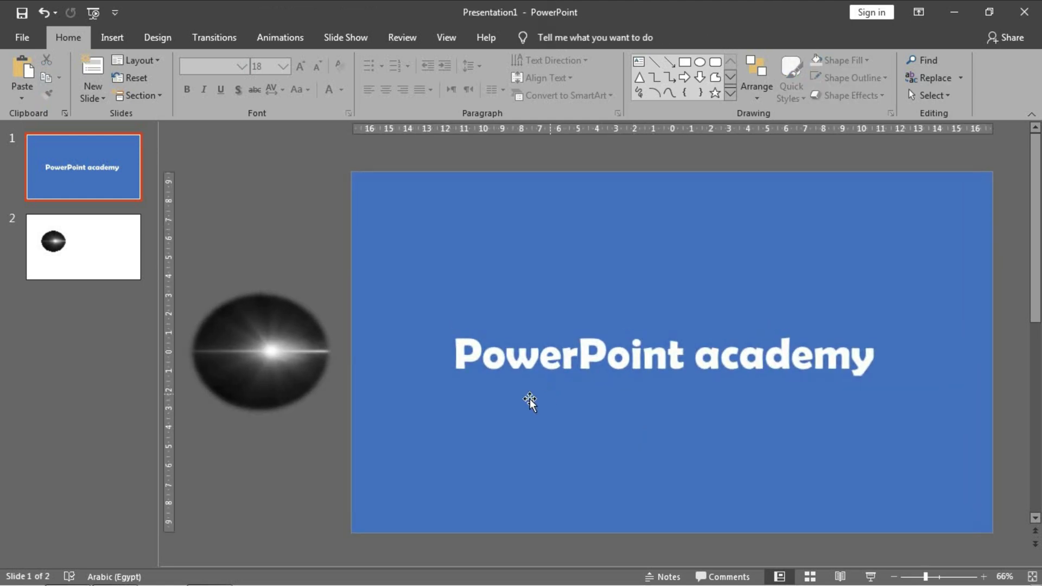
- Open the fill settings of the combined shape that covers slide 1
{"action": "left_click", "coordinate": [506, 218]}
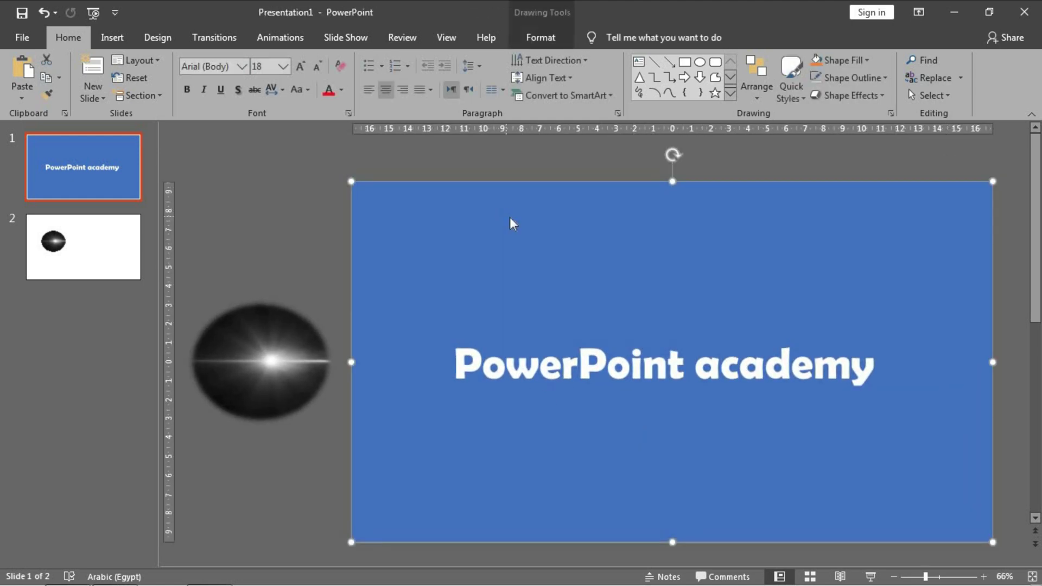
{"action": "right_click", "coordinate": [509, 217]}
{"action": "left_click", "coordinate": [566, 491]}
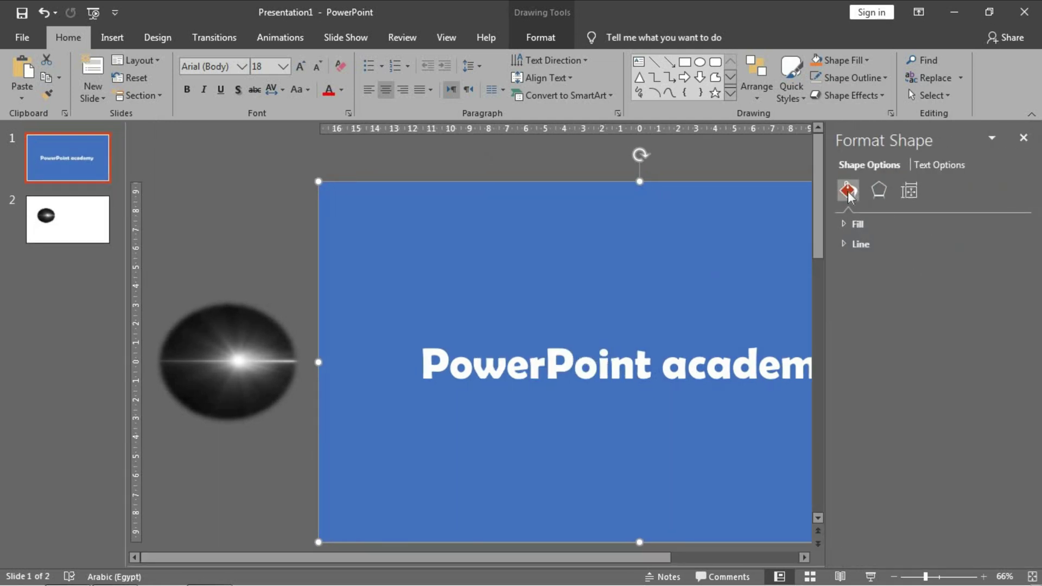
{"action": "left_click", "coordinate": [851, 226]}
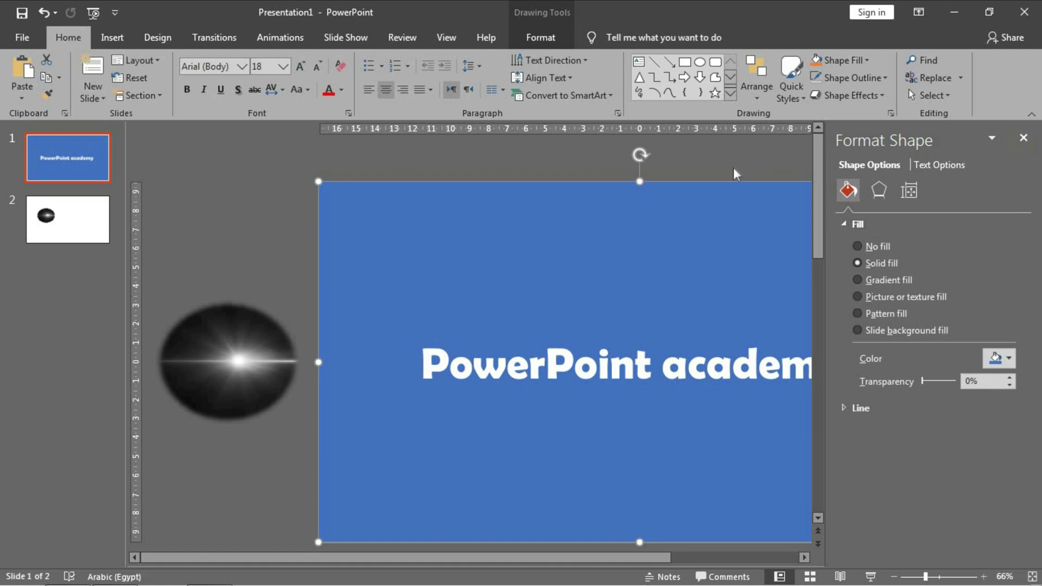
{"action": "scroll", "coordinate": [698, 266], "scroll_direction": "down", "scroll_amount": 2, "text": "ctrl"}
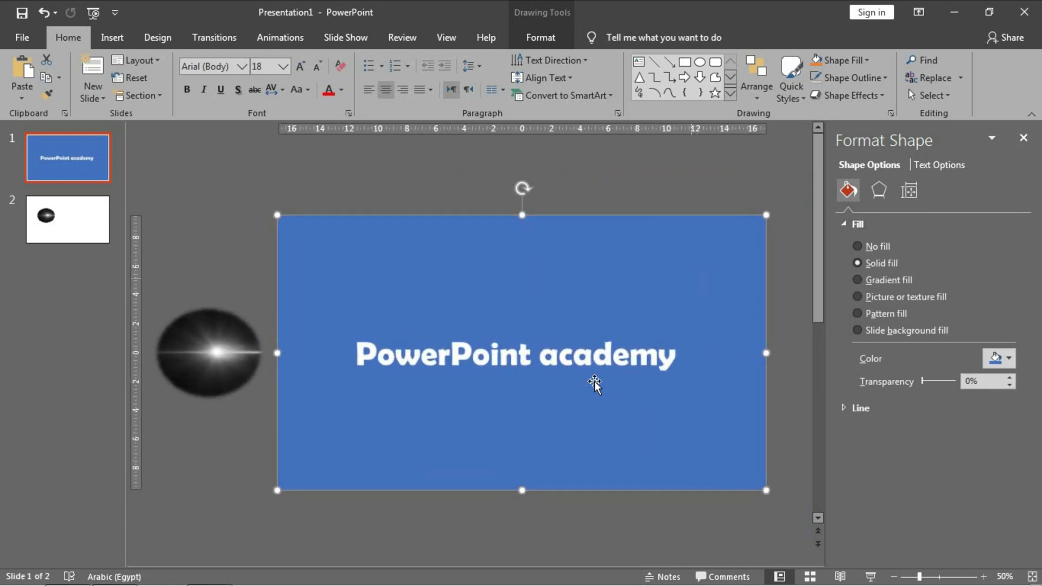
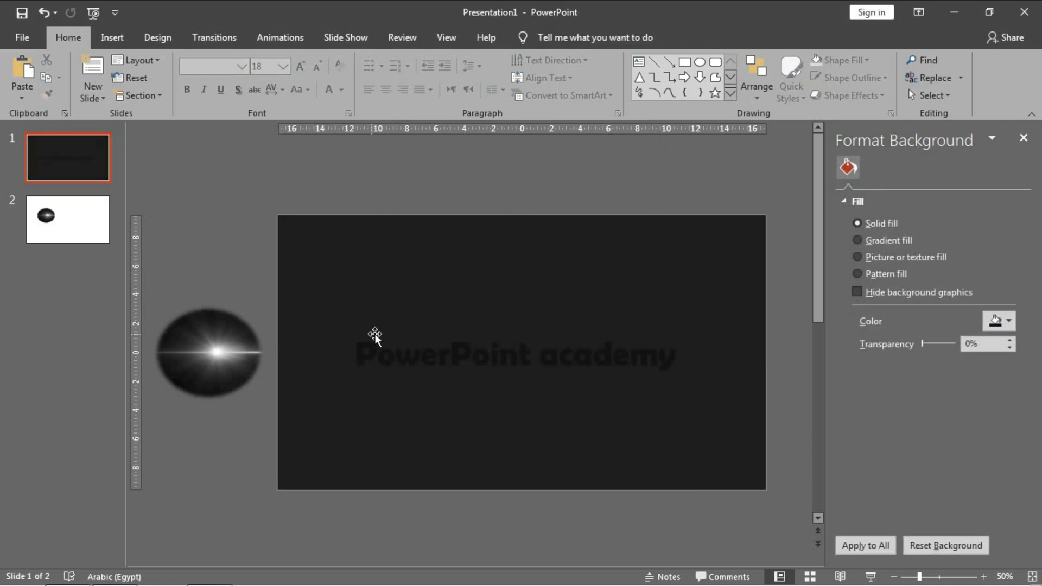
- Send the oval flash picture to the back, keep it just off the slide's left edge, and close its formatting settings
{"action": "left_click", "coordinate": [216, 358]}
{"action": "mouse_move", "coordinate": [216, 358]}
{"action": "left_mouse_down"}
{"action": "mouse_move", "coordinate": [290, 356]}
{"action": "mouse_move", "coordinate": [211, 358]}
{"action": "left_mouse_up"}
{"action": "right_click", "coordinate": [211, 364]}
{"action": "left_click", "coordinate": [255, 233]}
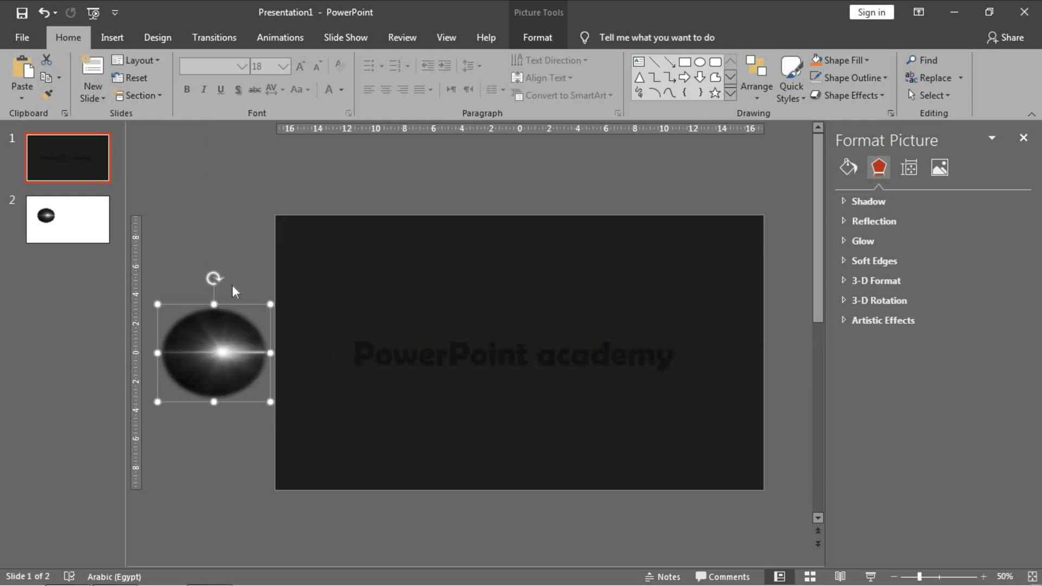
{"action": "left_click_drag", "start_coordinate": [220, 369], "coordinate": [183, 367]}
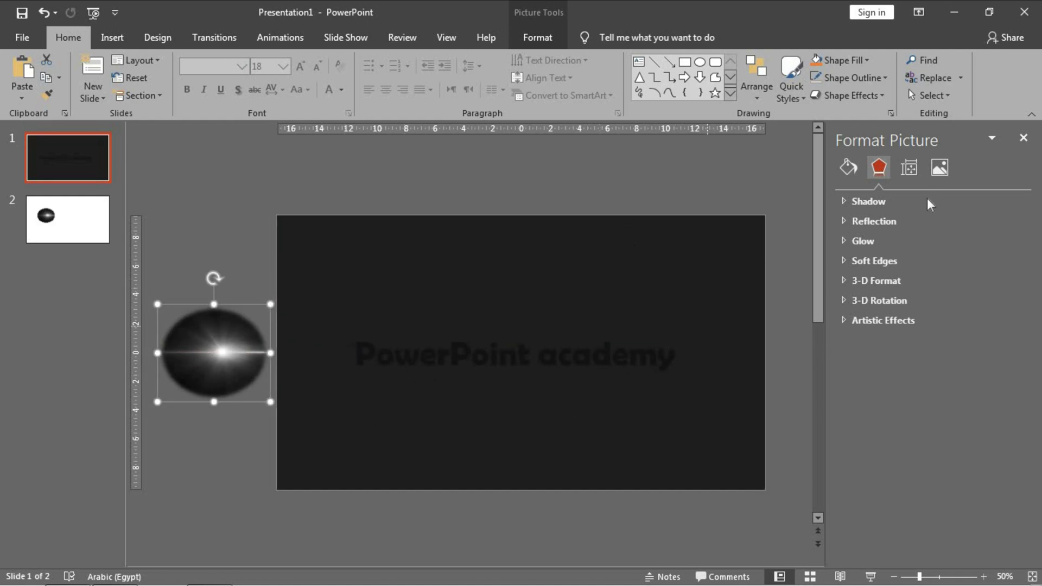
{"action": "left_click", "coordinate": [1023, 137]}
- Add a Custom Path motion animation to the flash picture, winding up and down across the lettering and ending past the slide's right edge
{"action": "left_click", "coordinate": [302, 342]}
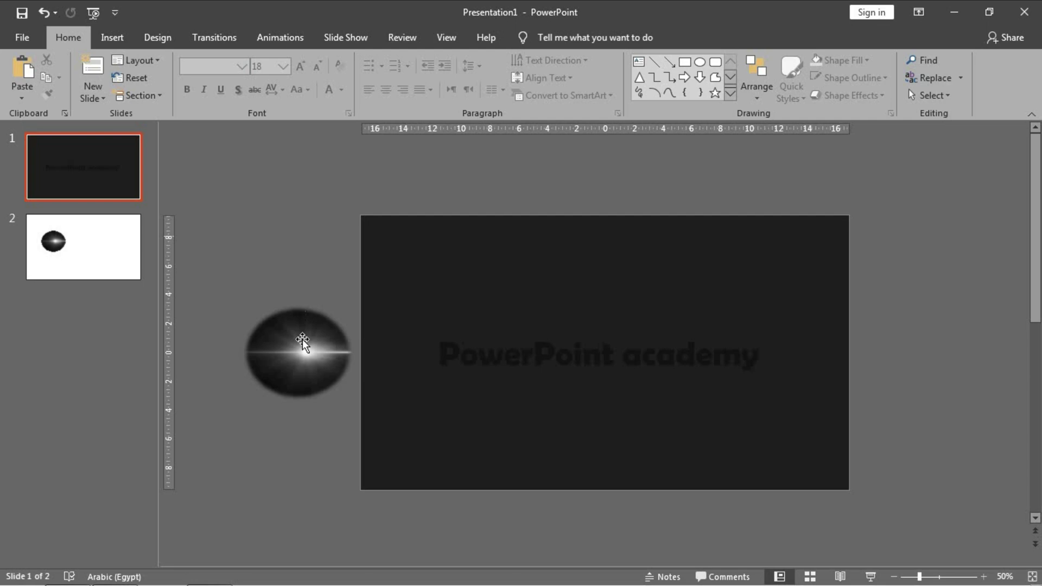
{"action": "left_click", "coordinate": [297, 38]}
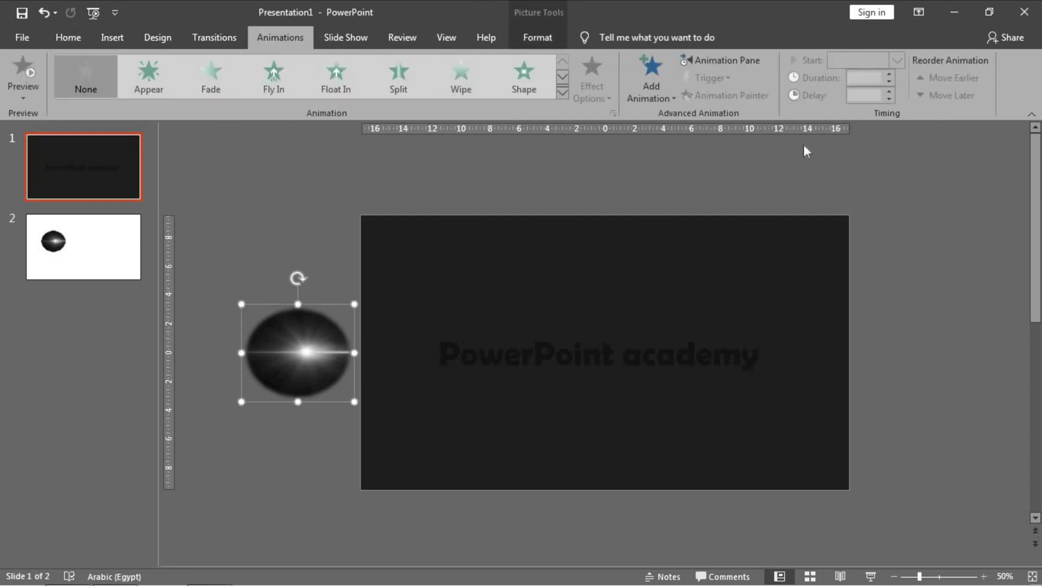
{"action": "left_click", "coordinate": [651, 79]}
{"action": "scroll", "coordinate": [786, 247], "scroll_direction": "down", "scroll_amount": 5}
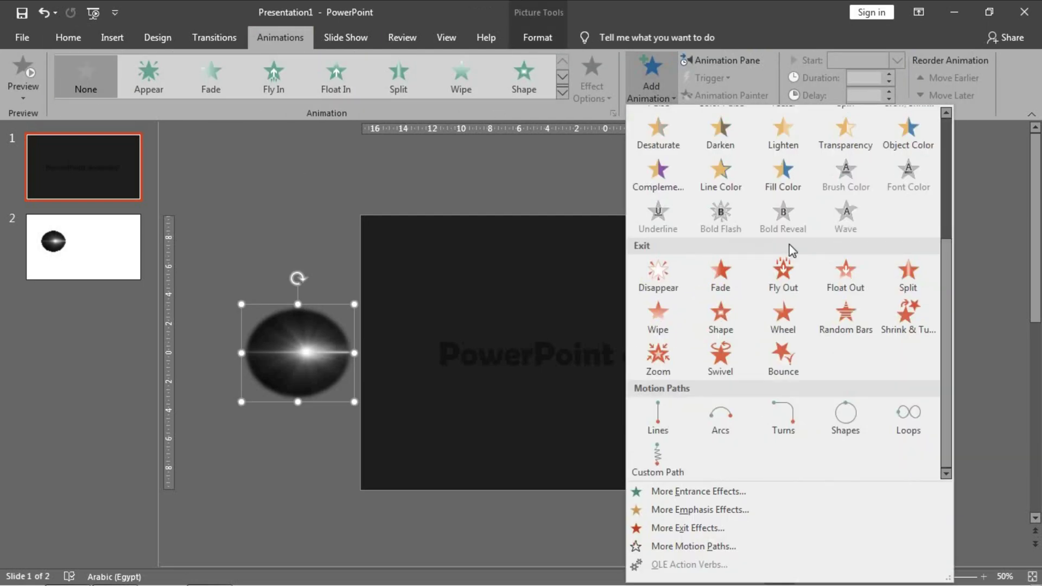
{"action": "left_click", "coordinate": [663, 448]}
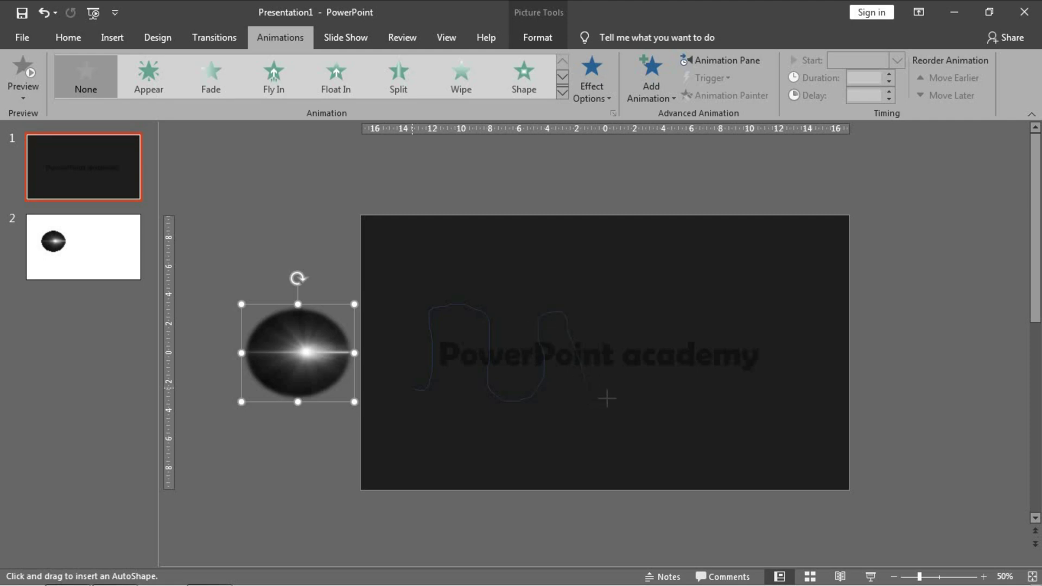
{"action": "left_click_drag", "start_coordinate": [676, 385], "coordinate": [713, 385]}
{"action": "double_click", "coordinate": [868, 356]}
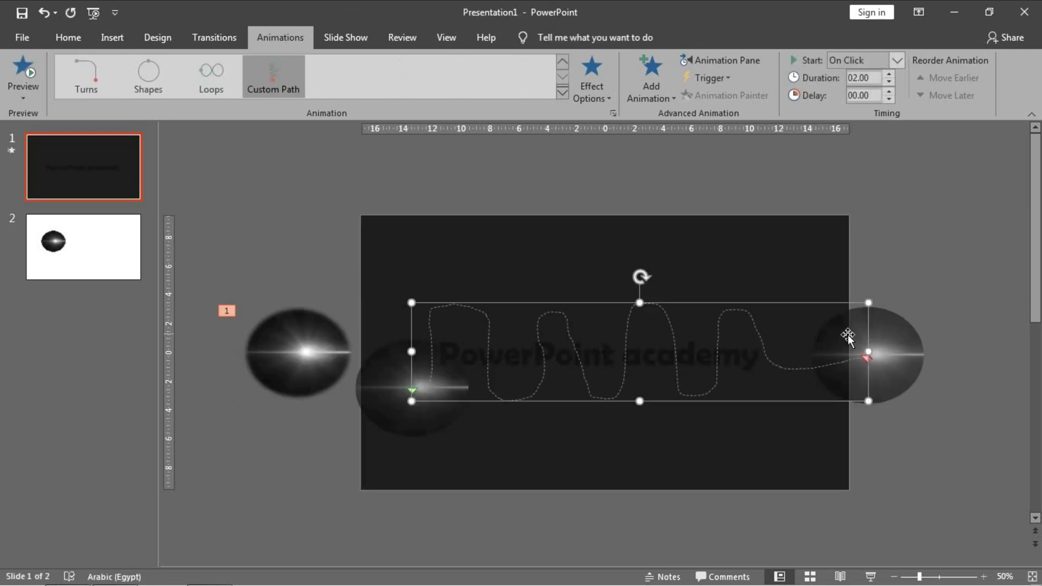
- Set the custom path animation's smooth start and smooth end to 0 sec
{"action": "left_click", "coordinate": [754, 66]}
{"action": "double_click", "coordinate": [917, 188]}
{"action": "left_click_drag", "start_coordinate": [514, 164], "coordinate": [838, 152]}
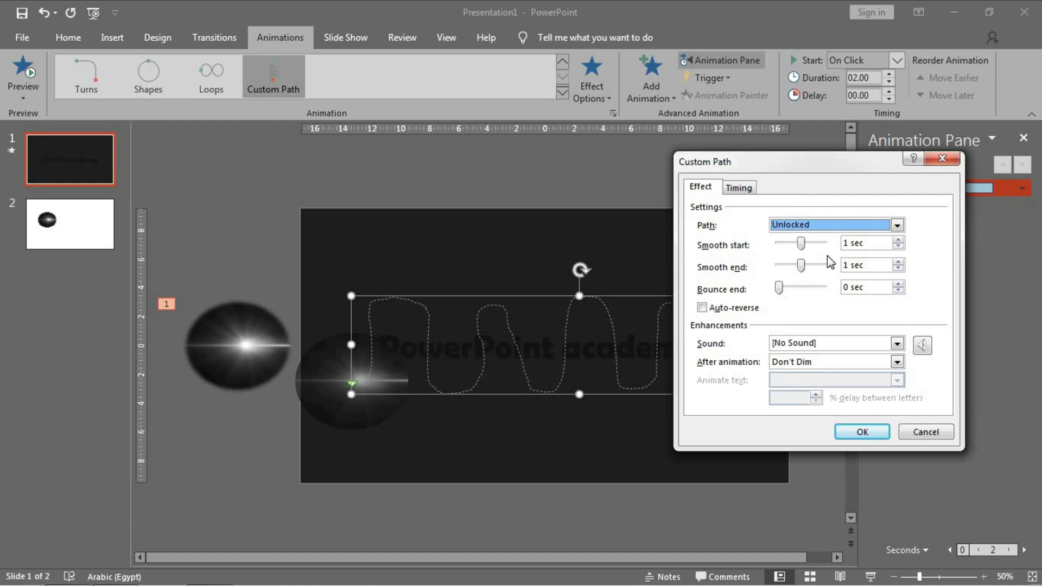
{"action": "left_click_drag", "start_coordinate": [800, 265], "coordinate": [743, 270]}
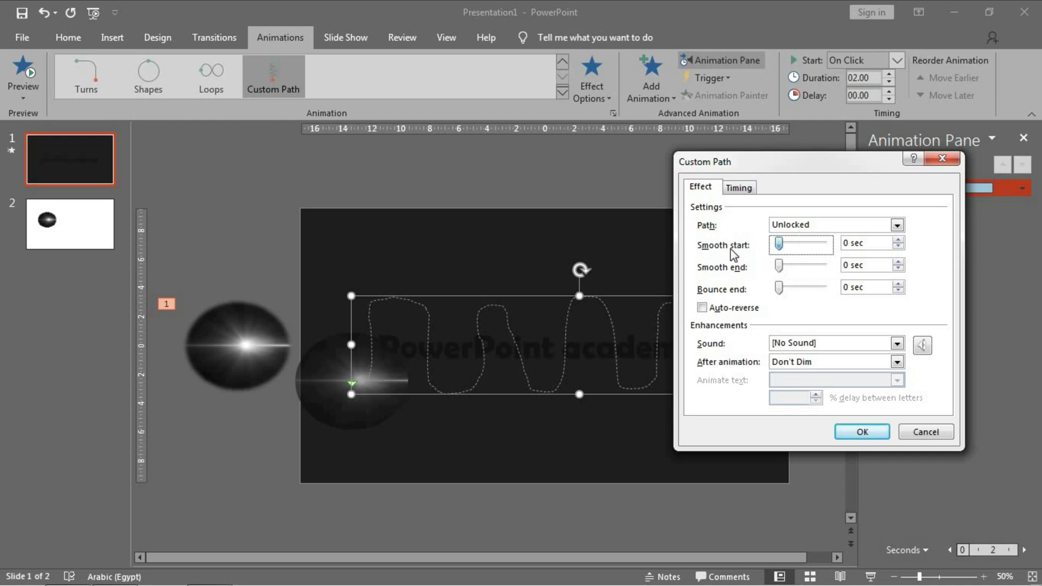
- Set the path animation to start After Previous, last 7 seconds and repeat Until End of Slide
{"action": "left_click", "coordinate": [740, 188]}
{"action": "left_click", "coordinate": [820, 211]}
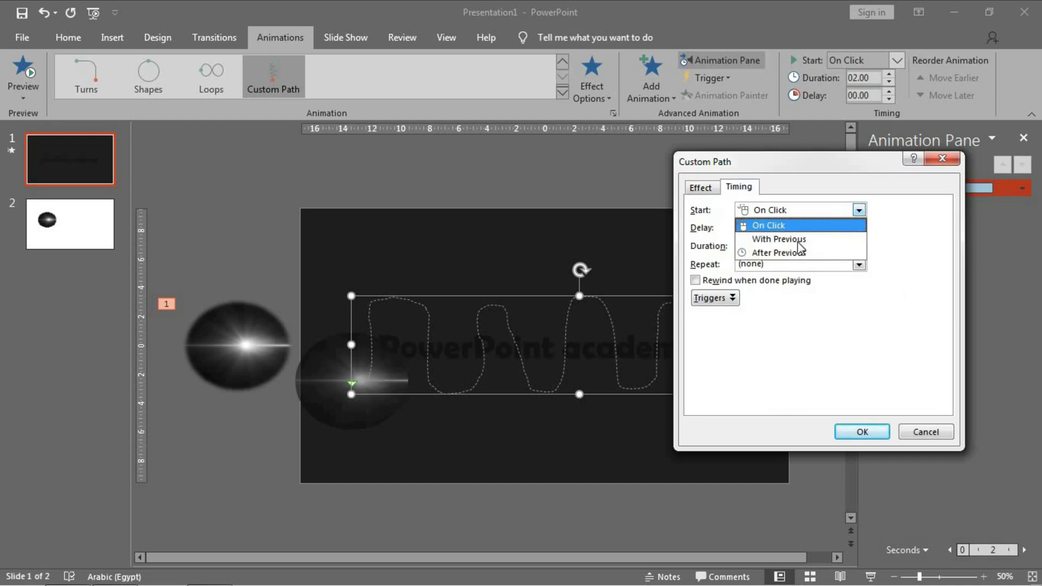
{"action": "left_click", "coordinate": [802, 256]}
{"action": "left_click", "coordinate": [836, 245]}
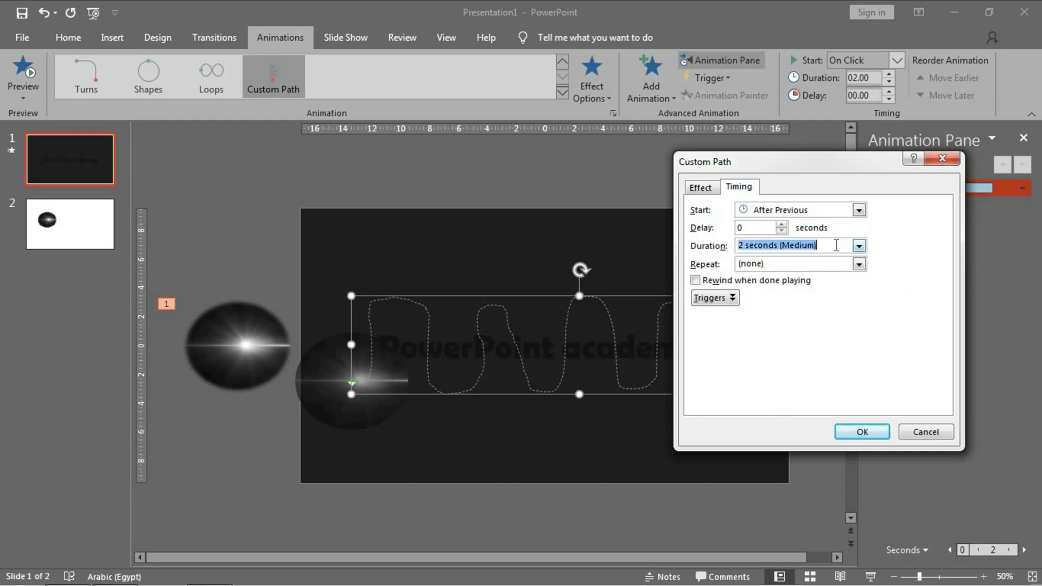
{"action": "type", "text": "7"}
{"action": "left_click", "coordinate": [858, 265]}
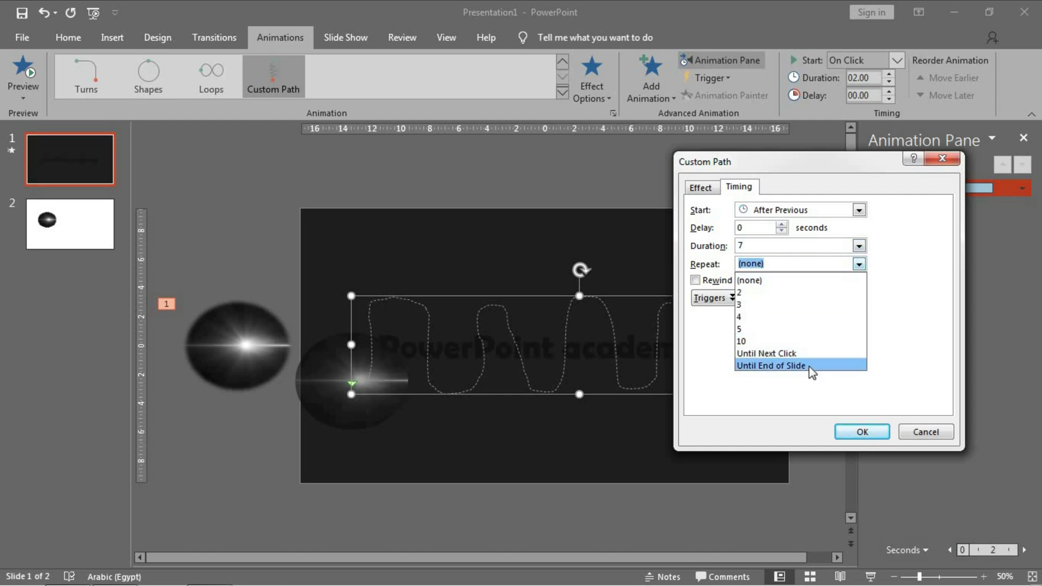
{"action": "left_click", "coordinate": [812, 368]}
{"action": "left_click", "coordinate": [864, 434]}
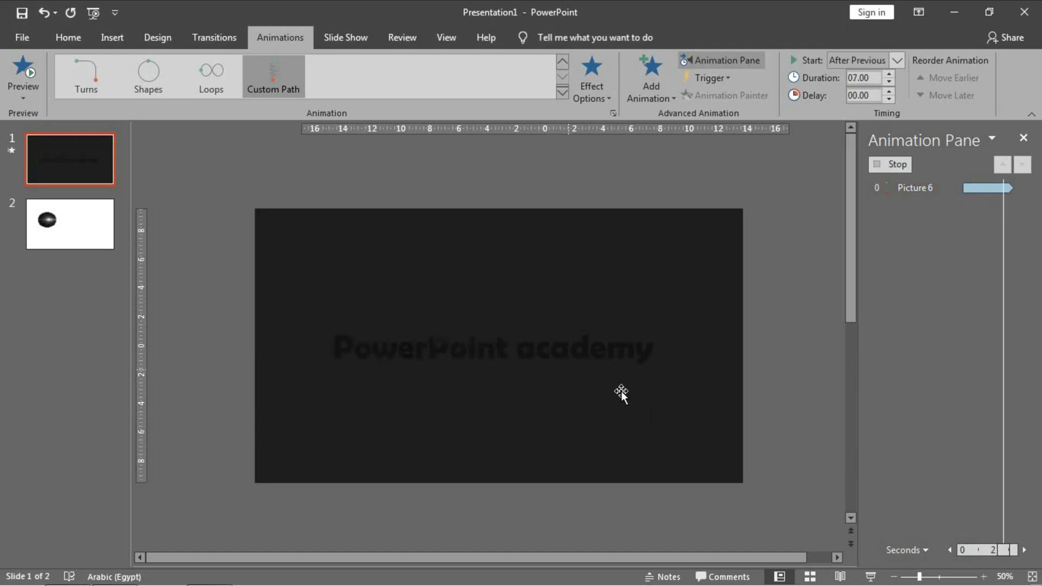
{"action": "left_click", "coordinate": [830, 216]}
{"action": "left_click", "coordinate": [1024, 138]}
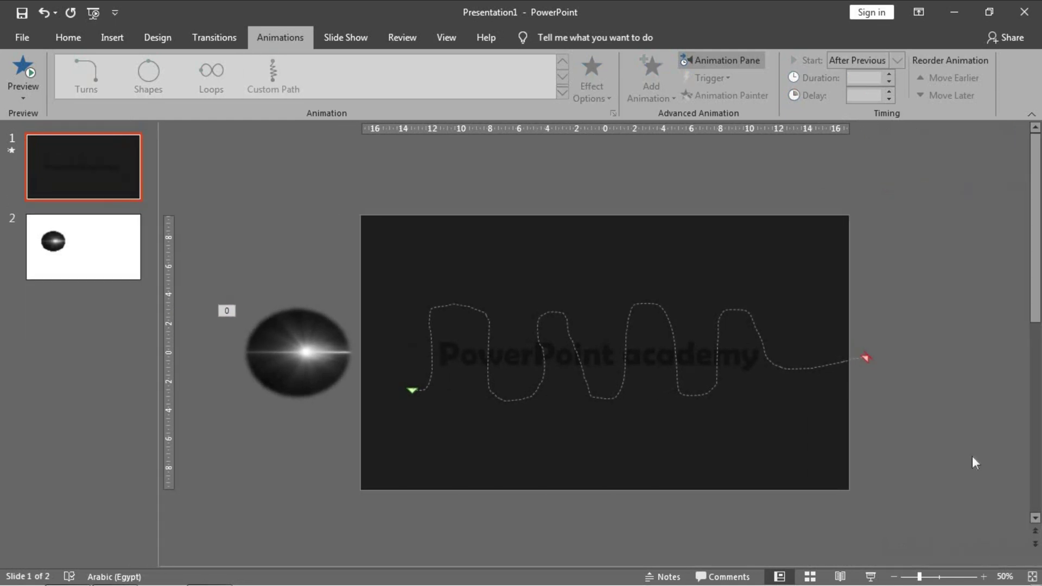
- Delete slide 2 and play slide 1 as a slide show to check the flashlight effect
{"action": "left_click", "coordinate": [65, 262]}
{"action": "key", "text": "Delete"}
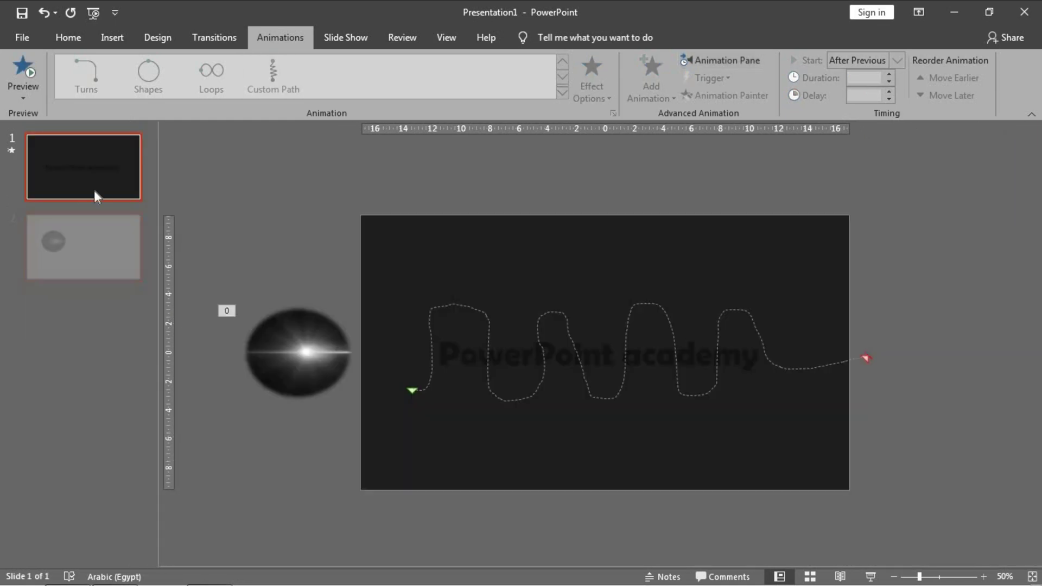
{"action": "left_click", "coordinate": [870, 577]}
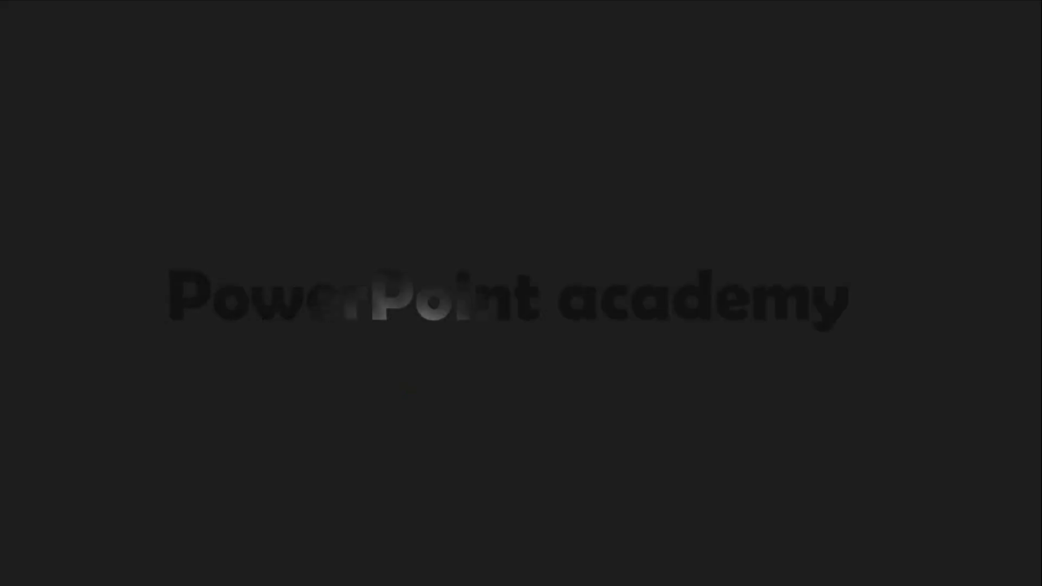